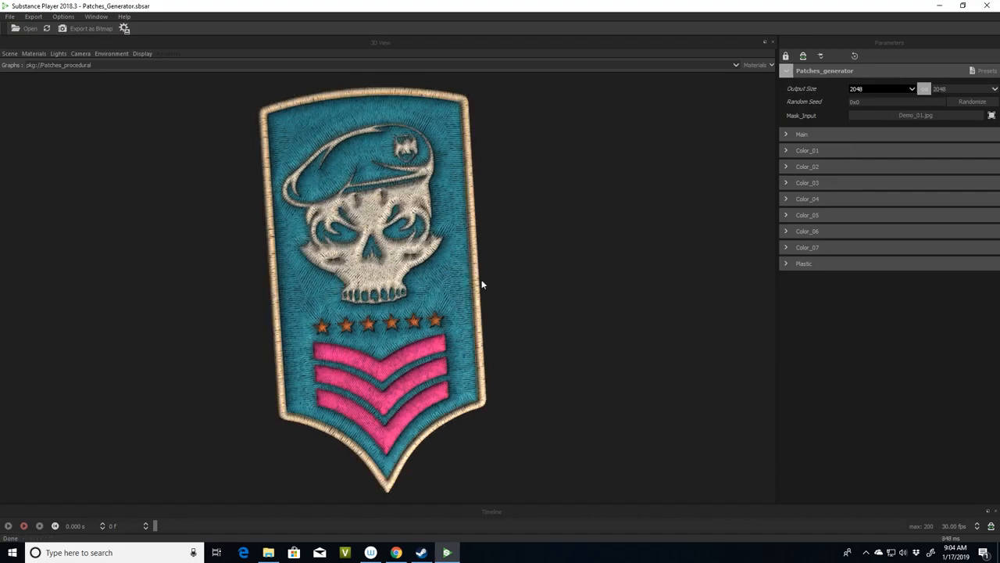
Change the patch background's Color_01 to brown (0.500, 0.313, 0.000)
scroll(448, 243, up, 4)
click(807, 150)
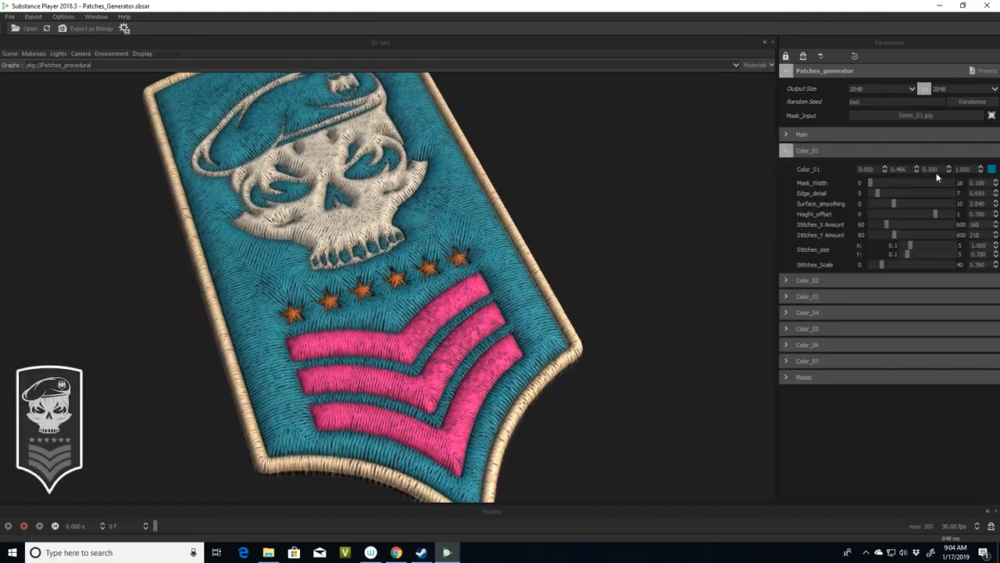
click(991, 170)
click(573, 372)
click(573, 381)
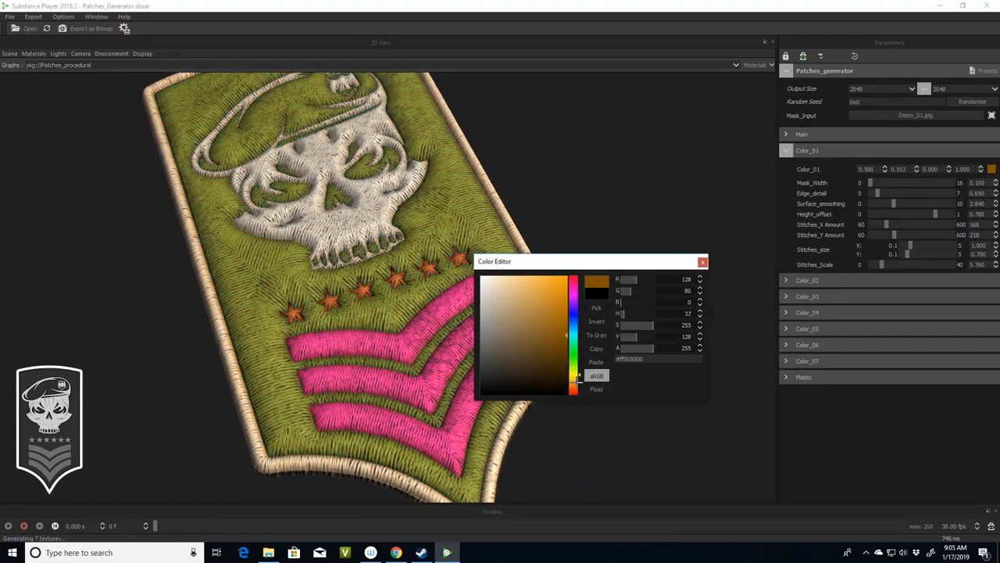
click(702, 261)
Change the chevrons' Color_03 to bright blue (0.000, 0.843, 1.000)
click(805, 296)
click(991, 315)
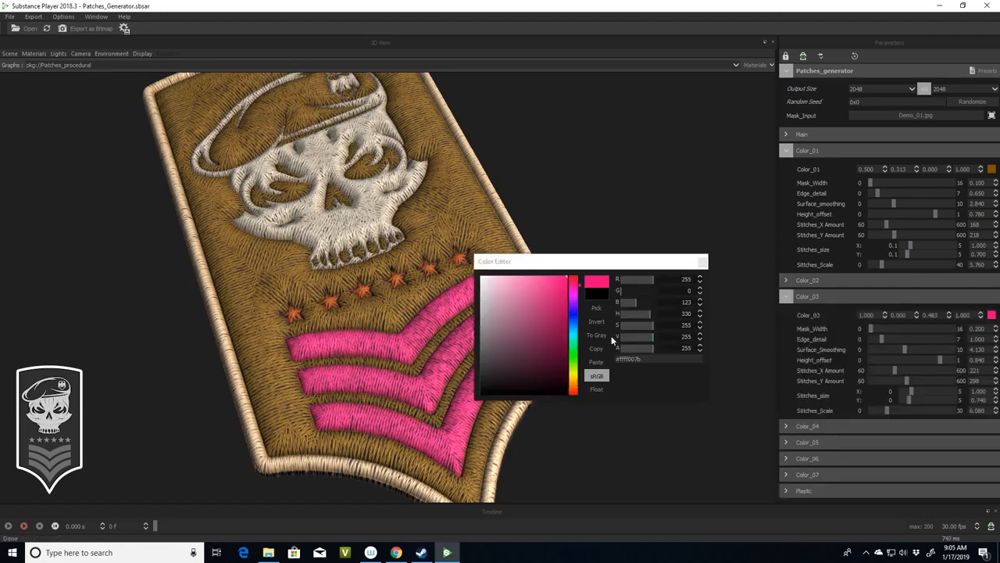
click(573, 332)
click(703, 262)
drag(554, 302, 528, 304)
Set Color_07's Surface_Smoothing to 2.227 and Height_offset to 0.327
click(805, 474)
scroll(845, 430, down, 3)
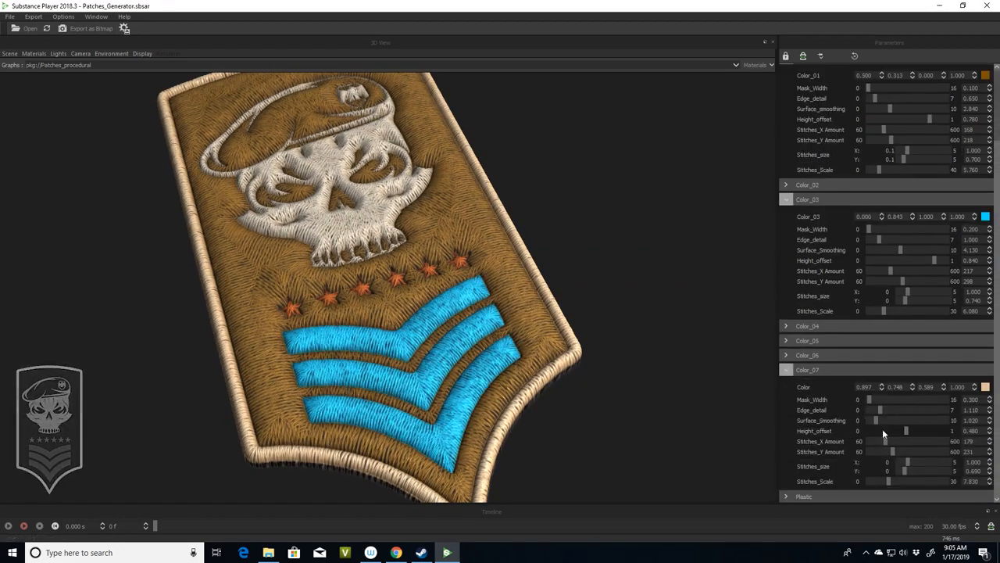
drag(880, 420, 884, 422)
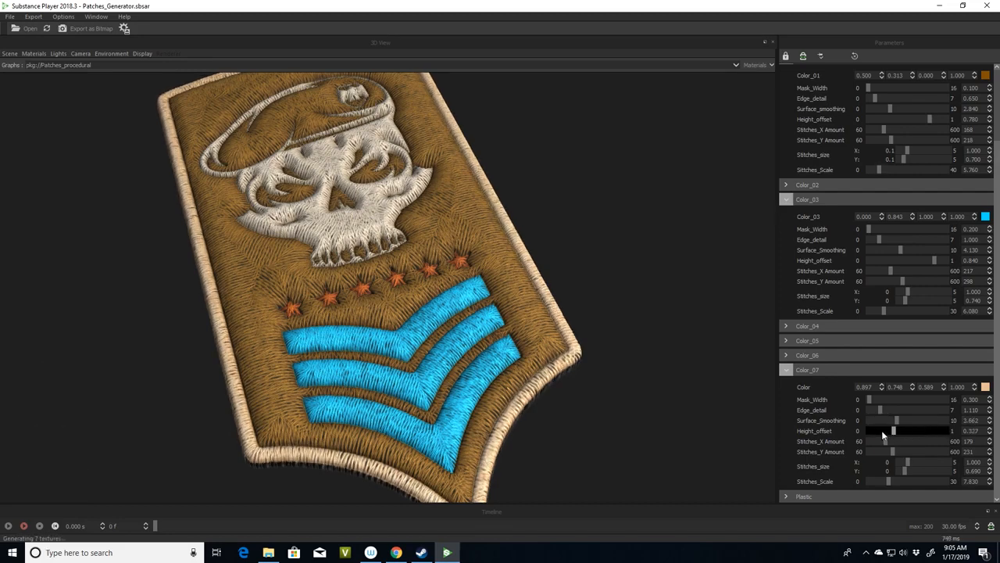
click(886, 421)
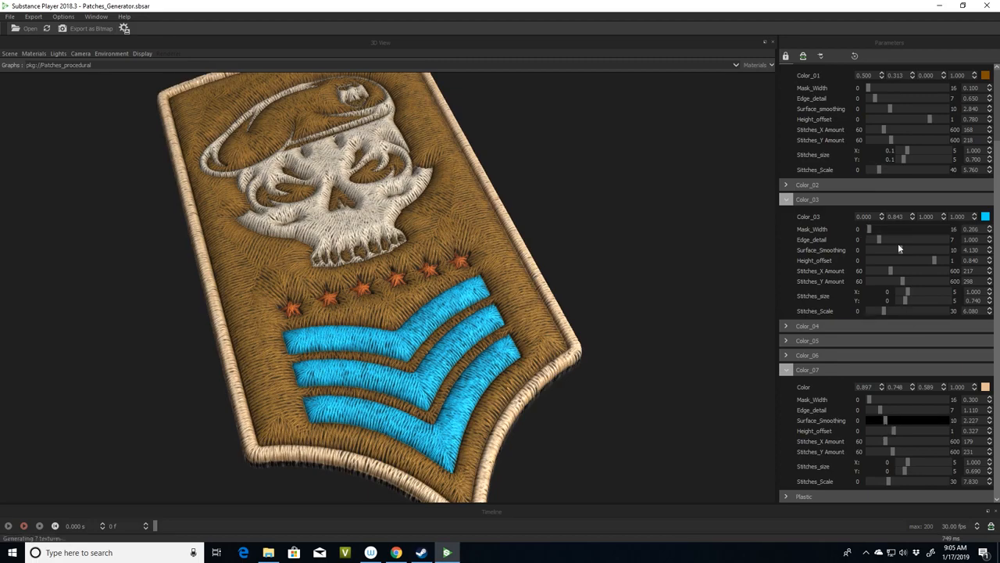
Reduce Color_01's stitch density to a Stitches_X Amount of 120 and a Stitches_Y Amount of 141
scroll(996, 154, up, 3)
click(894, 216)
scroll(540, 262, up, 3)
drag(535, 255, 558, 245)
click(903, 216)
click(890, 217)
scroll(558, 251, down, 3)
click(878, 216)
click(878, 226)
click(876, 216)
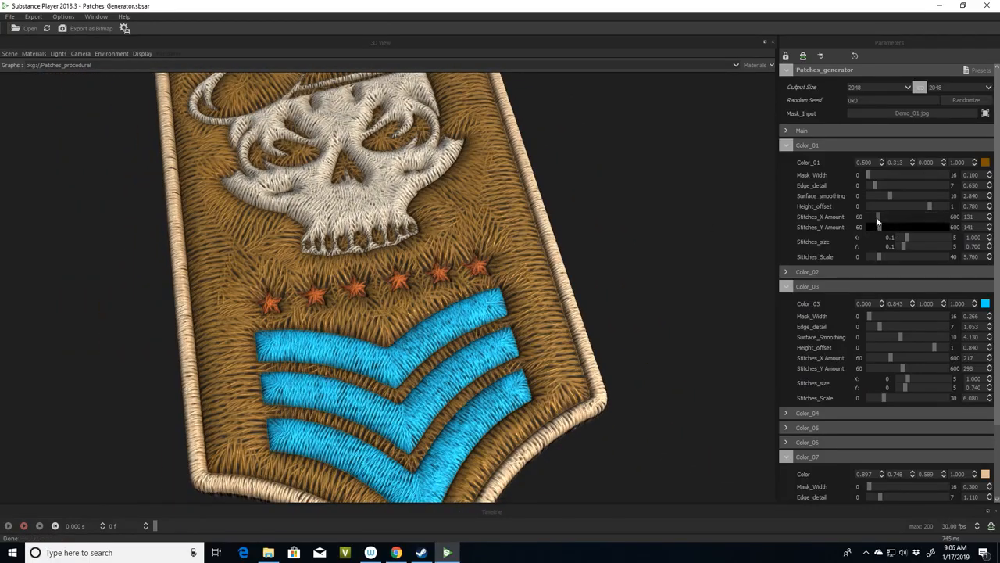
Load Demo_02.jpg as the generator's mask input
scroll(467, 235, down, 3)
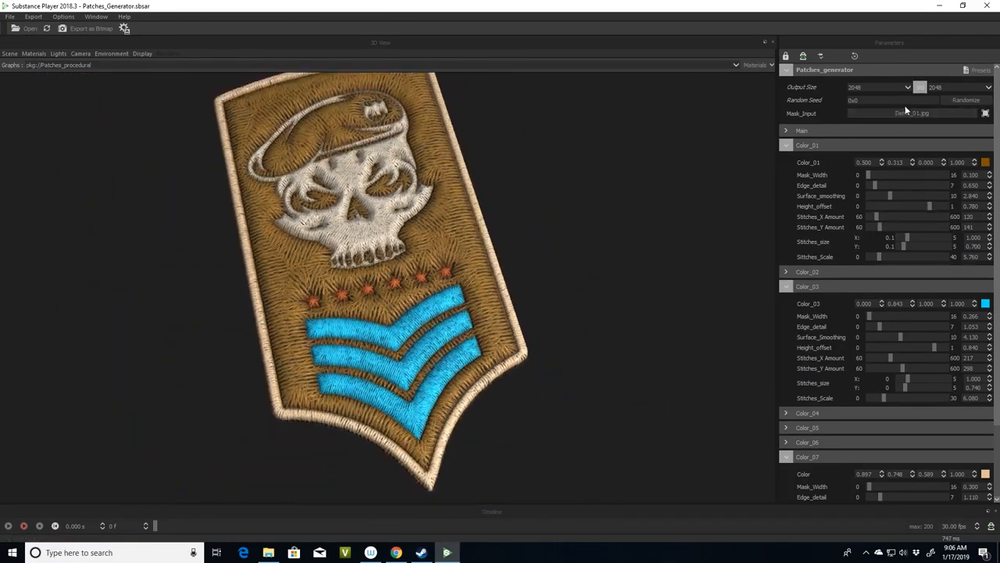
click(912, 114)
double_click(230, 89)
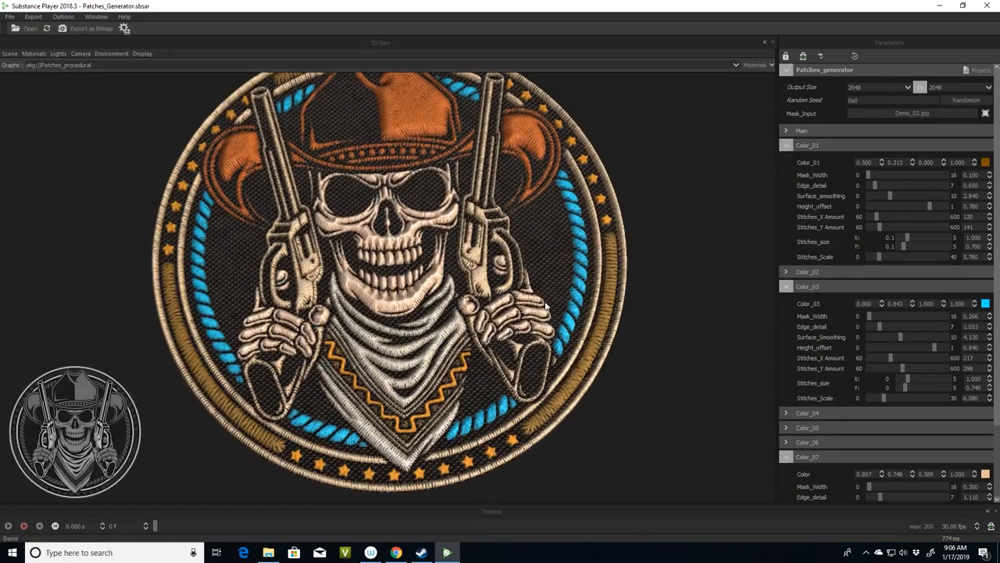
Change the rope ring's Color_03 to magenta (1.000, 0.000, 0.730)
click(985, 304)
click(575, 345)
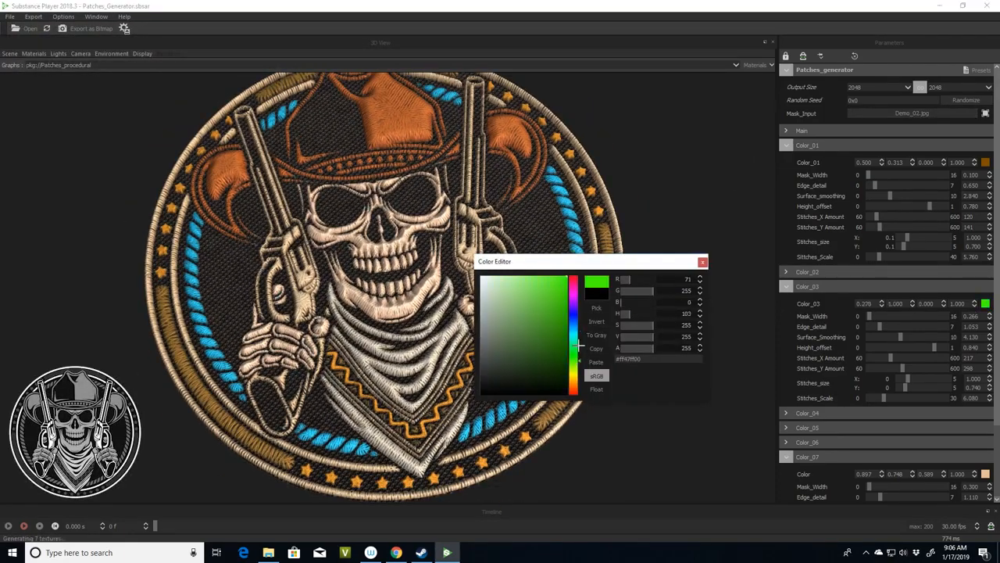
drag(578, 334, 576, 290)
click(702, 262)
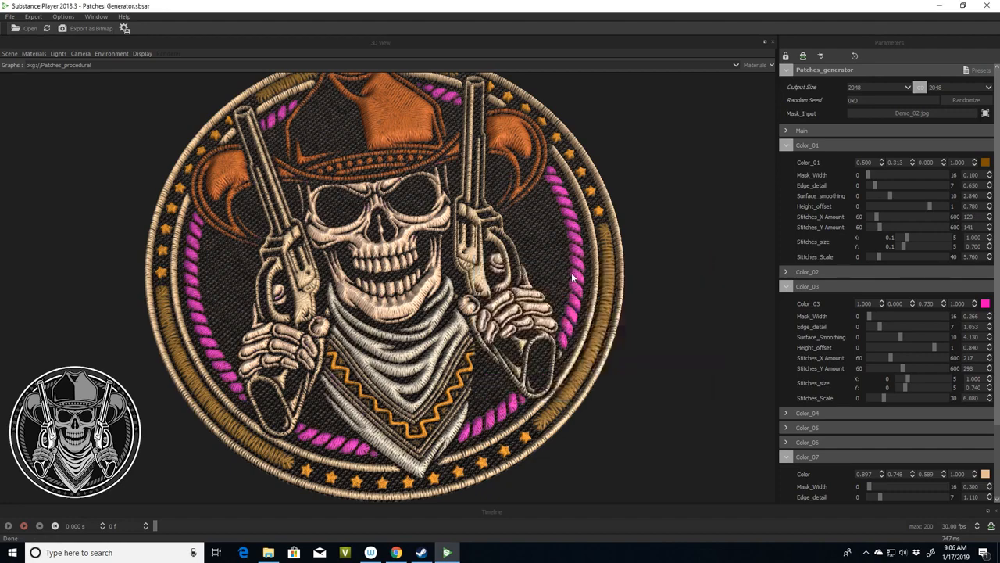
drag(664, 267, 568, 269)
scroll(569, 269, up, 3)
Load Demo_03.jpg as the generator's mask input
click(912, 113)
double_click(281, 91)
click(546, 286)
middle_drag(495, 268, 501, 293)
Set Color_01 to teal (0.000, 0.487, 0.500) with Stitches_X Amount 187, Stitches_Y Amount 194 and Stitches_Scale 5.234
click(984, 162)
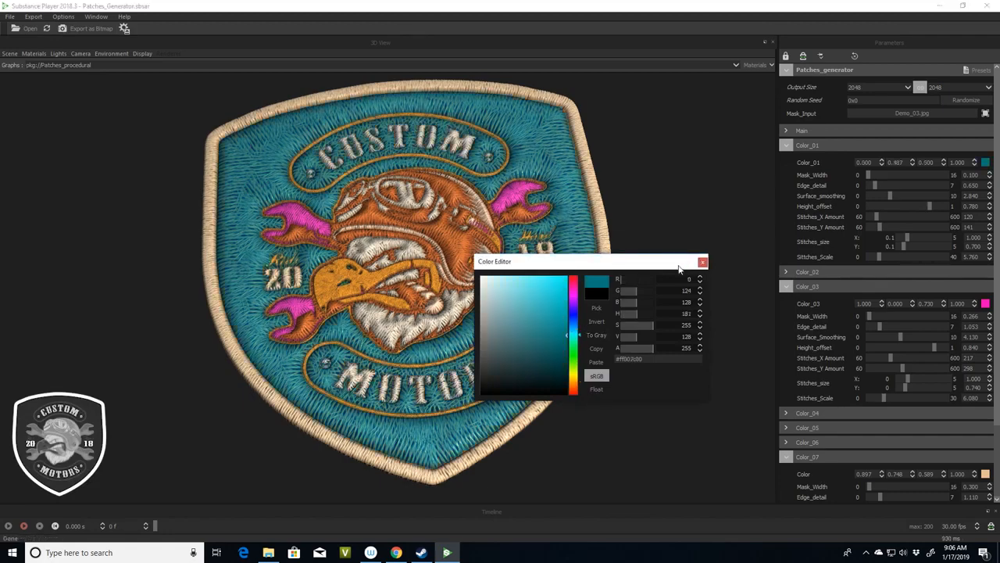
click(703, 261)
click(887, 225)
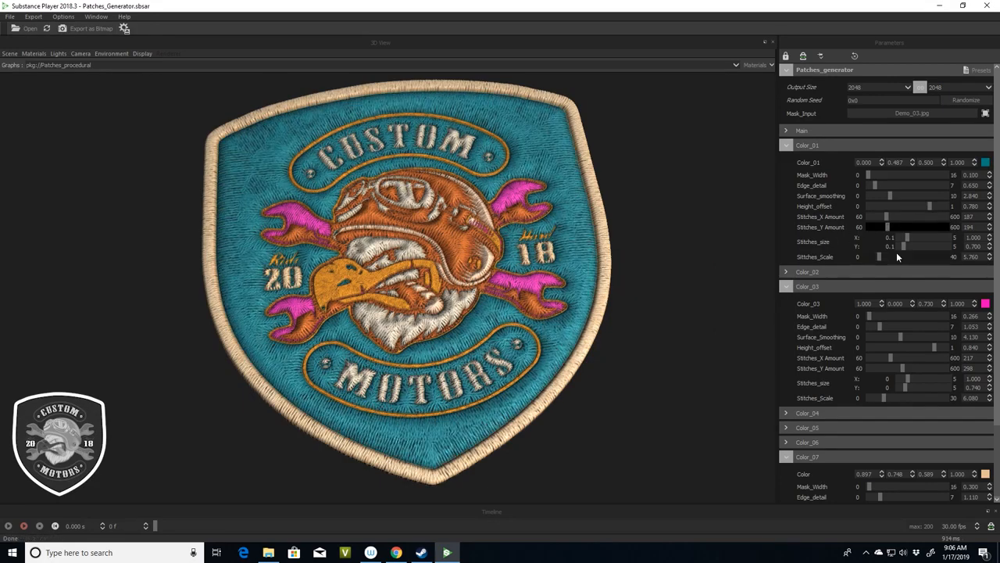
drag(888, 257, 877, 253)
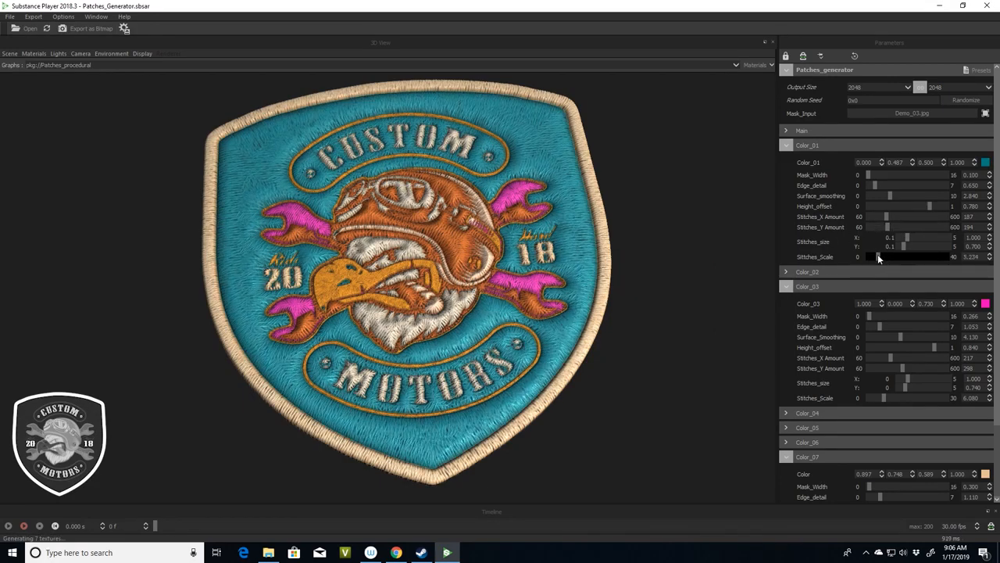
drag(625, 257, 602, 246)
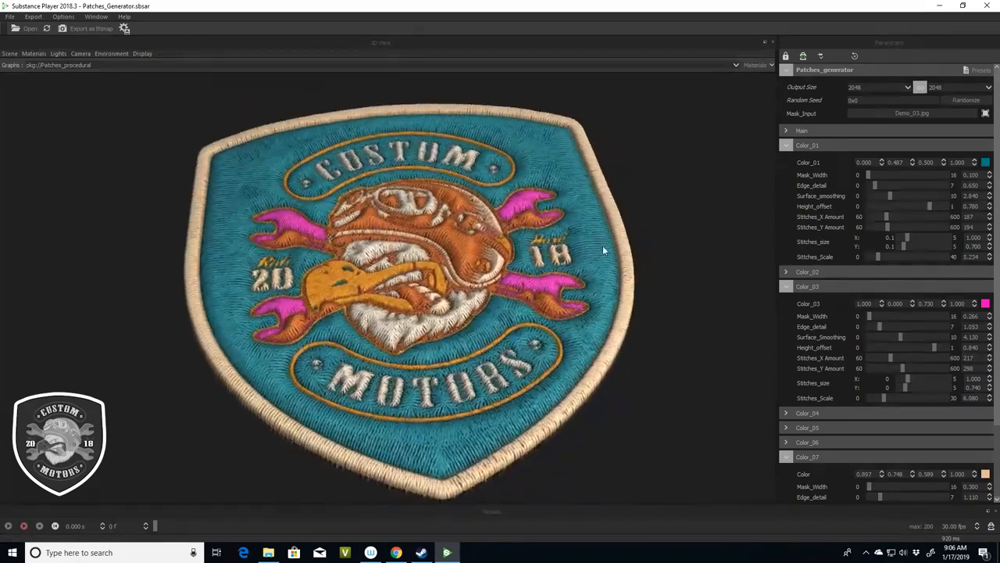
middle_drag(602, 245, 590, 225)
Set Color_07's Edge_detail to 1.647 and check the patch from another angle
drag(996, 381, 999, 461)
drag(879, 409, 887, 409)
drag(547, 281, 532, 316)
scroll(529, 315, up, 2)
scroll(529, 316, down, 4)
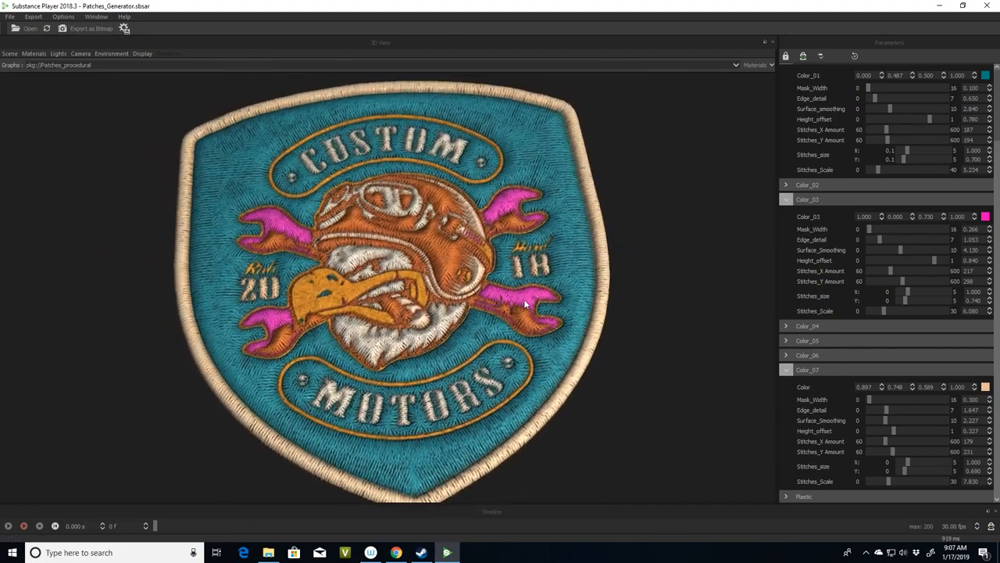
Load Demo_04.jpg as the generator's mask input
scroll(889, 281, up, 3)
click(985, 91)
double_click(286, 89)
click(552, 287)
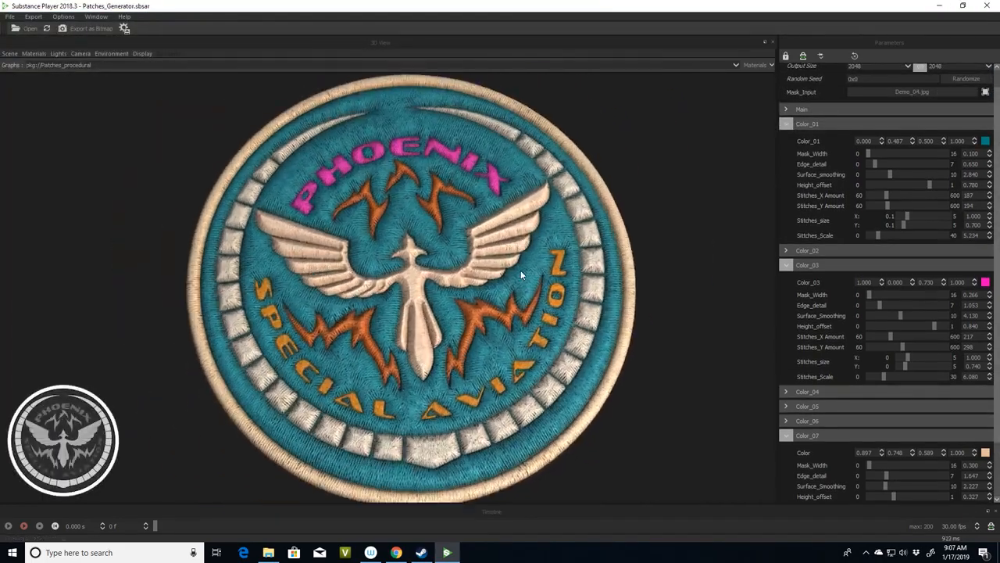
Change the patch background's Color_01 to olive (0.500, 0.378, 0.000)
scroll(521, 274, up, 2)
click(985, 141)
click(703, 262)
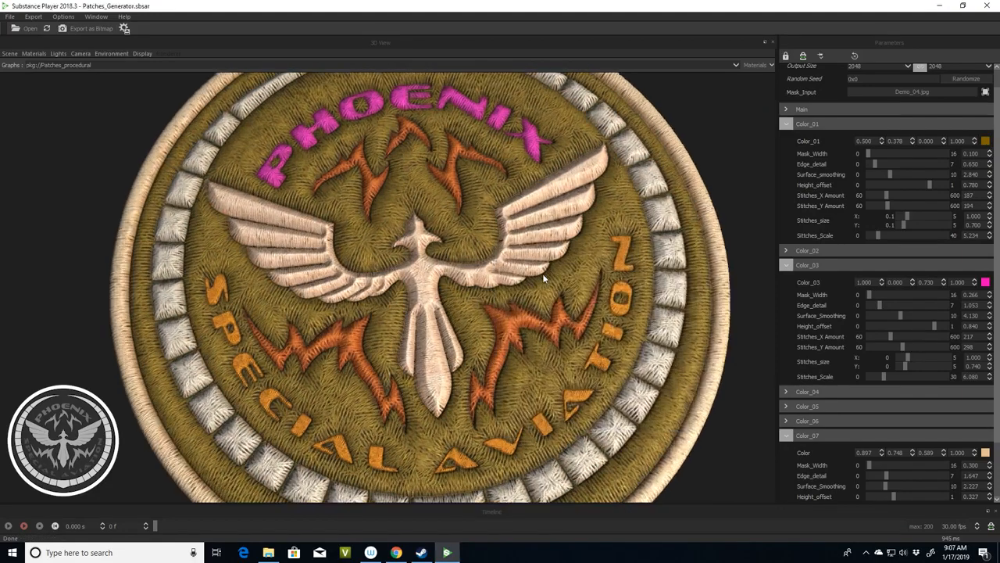
Set Color_06's Stitches_X Amount to 191
scroll(542, 274, down, 2)
scroll(891, 445, down, 1)
drag(875, 454, 887, 453)
scroll(995, 349, up, 1)
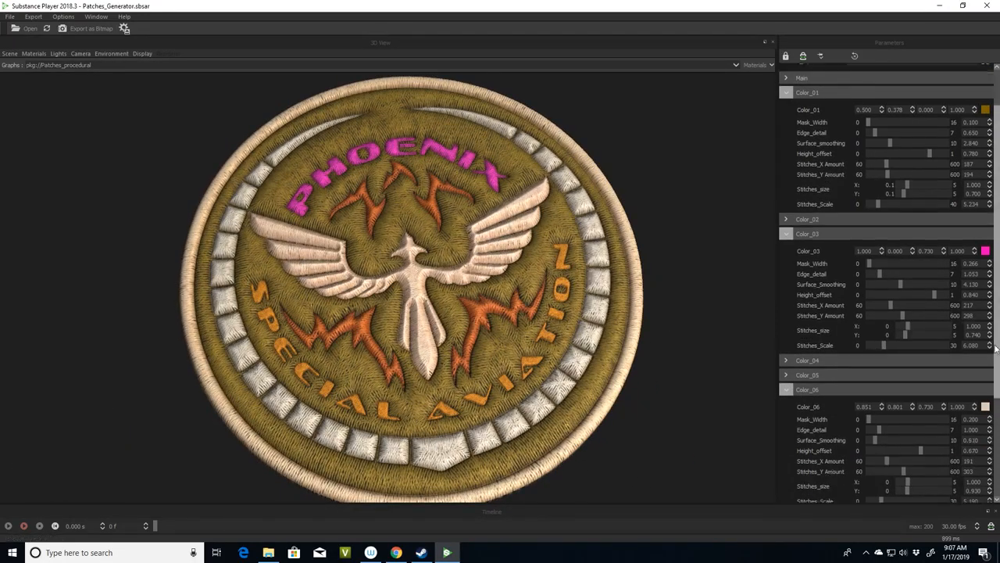
Load Demo_05.jpg as the generator's mask input
drag(995, 349, 995, 305)
click(911, 111)
double_click(392, 101)
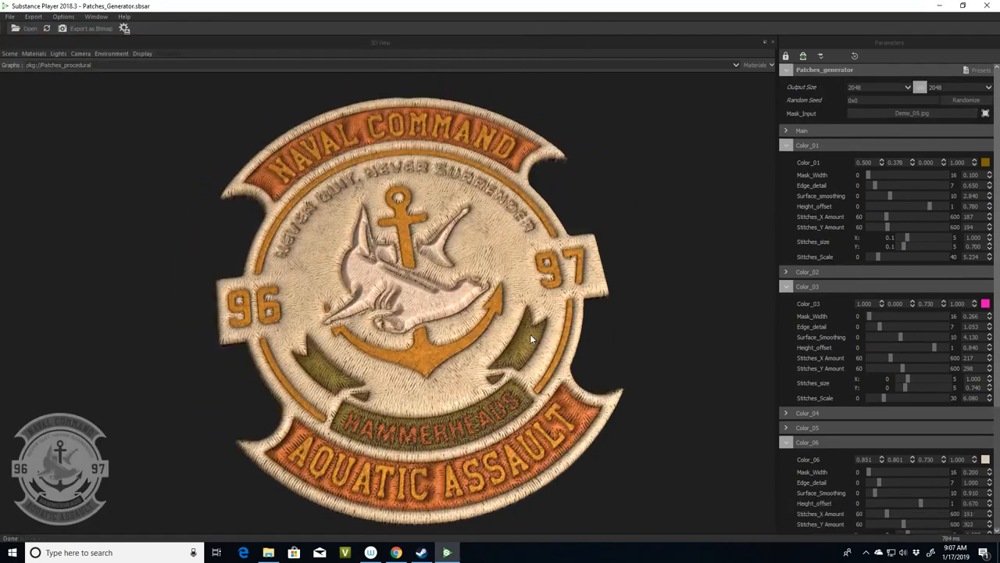
drag(530, 333, 533, 290)
Randomize the generator's random seed
click(965, 101)
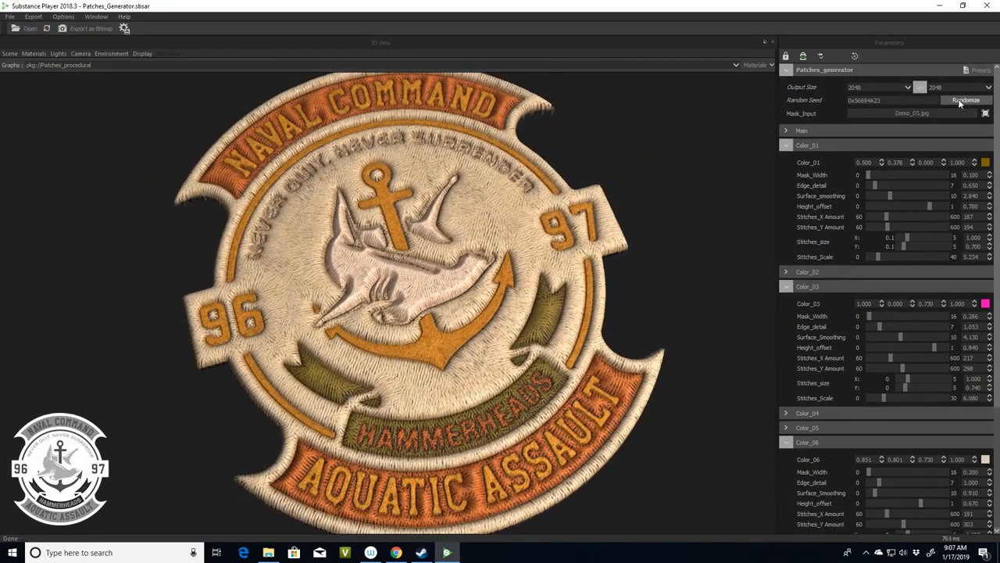
click(980, 70)
click(902, 100)
double_click(359, 114)
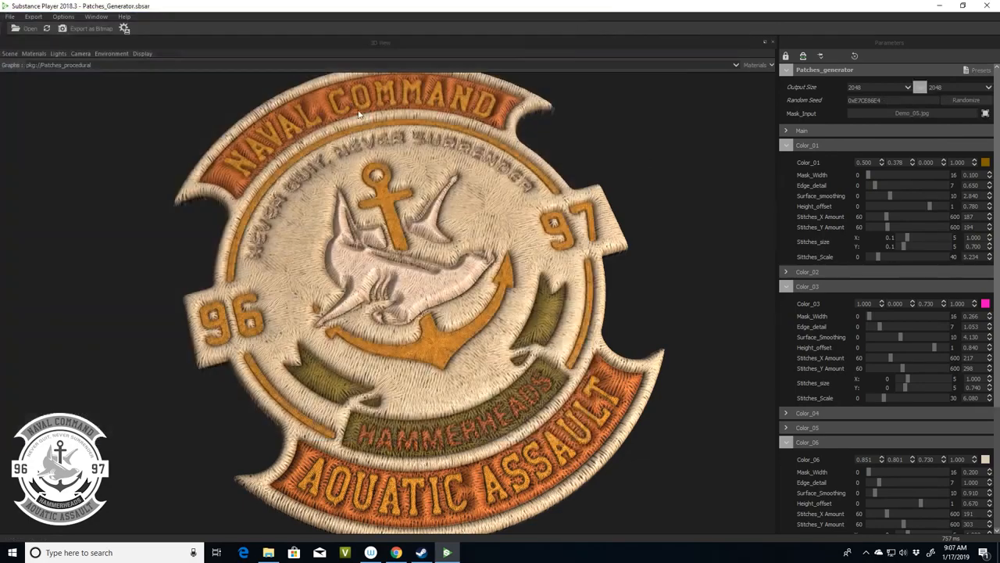
Apply a saved preset to the patch generator and set the output size to 2048
click(973, 70)
click(869, 154)
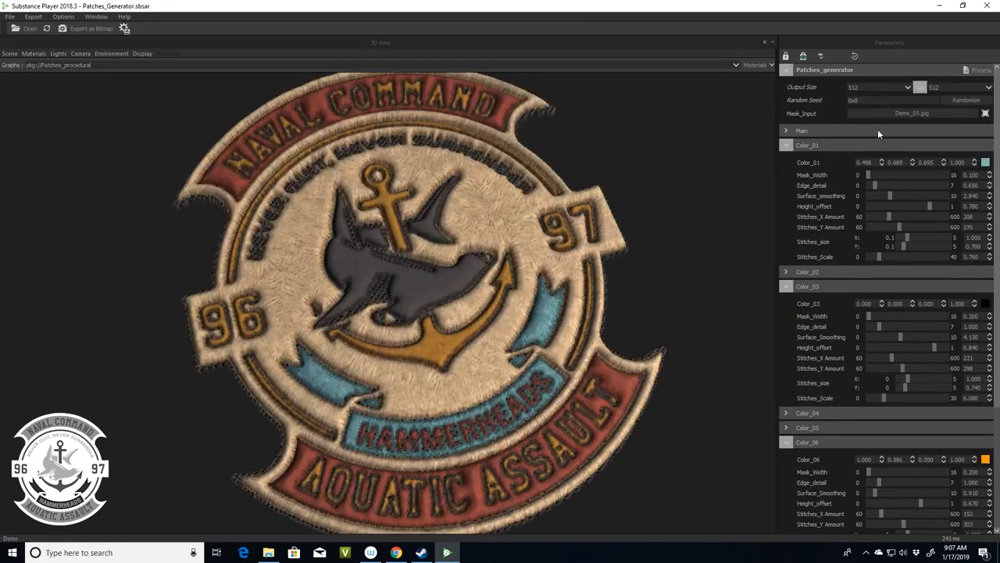
click(857, 168)
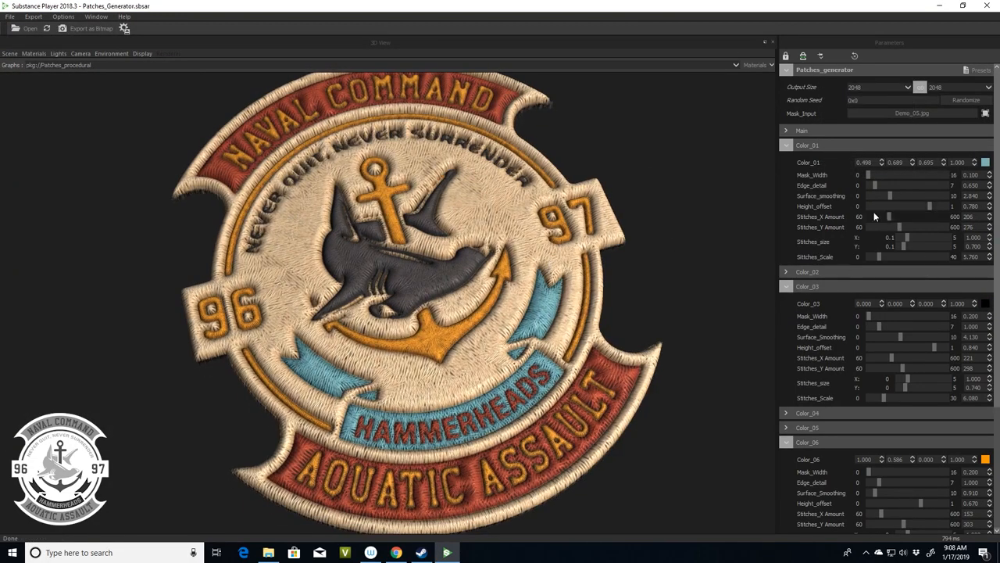
Set Color_07's Stitches_X Amount to 127 and Stitches_Y Amount to 184
drag(998, 279, 984, 418)
drag(892, 473, 881, 472)
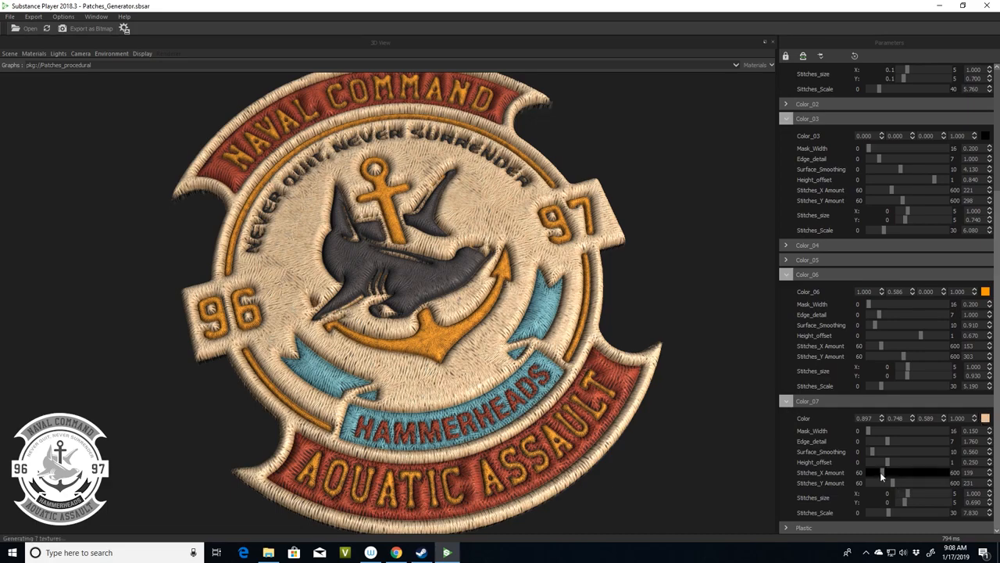
click(879, 483)
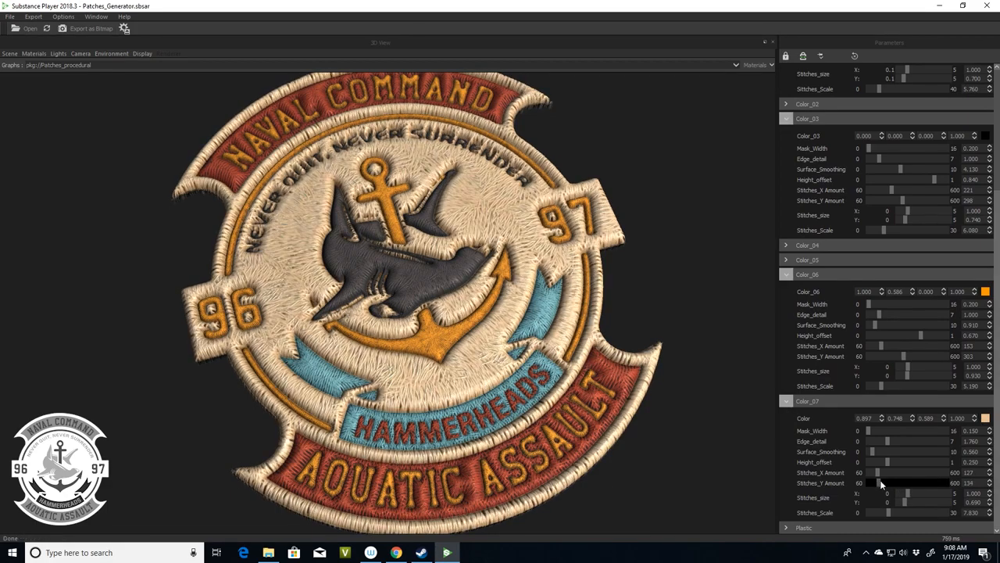
Export all the patch's outputs as jpg bitmaps to the PR_01 folder
click(87, 28)
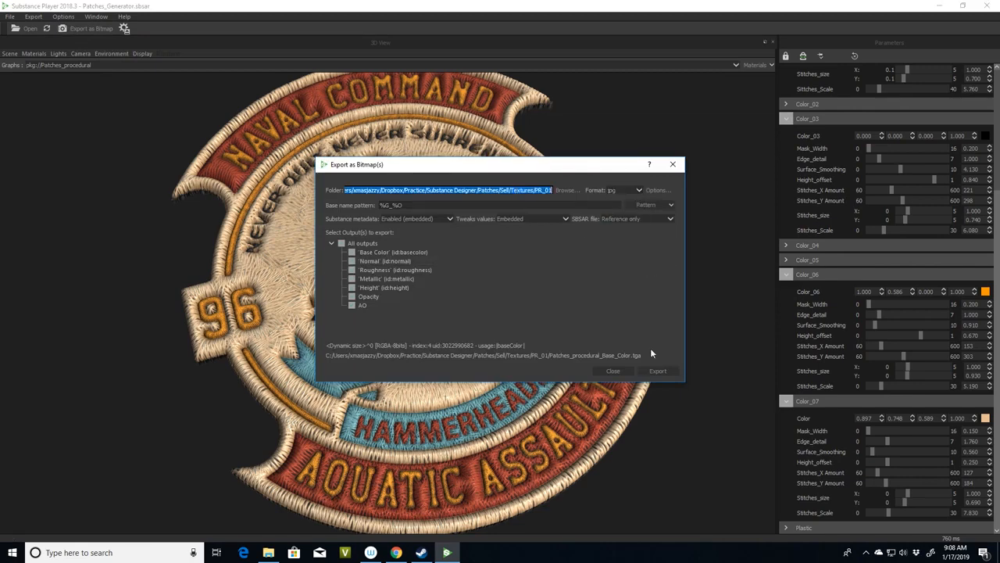
click(658, 370)
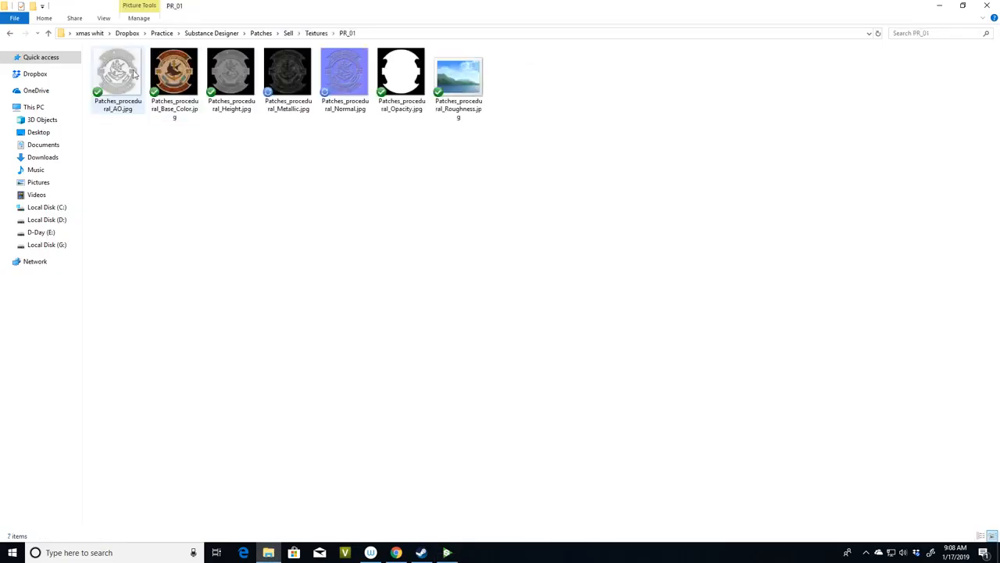
Examine the exported Base Color and Normal images from the PR_01 folder up close
double_click(174, 74)
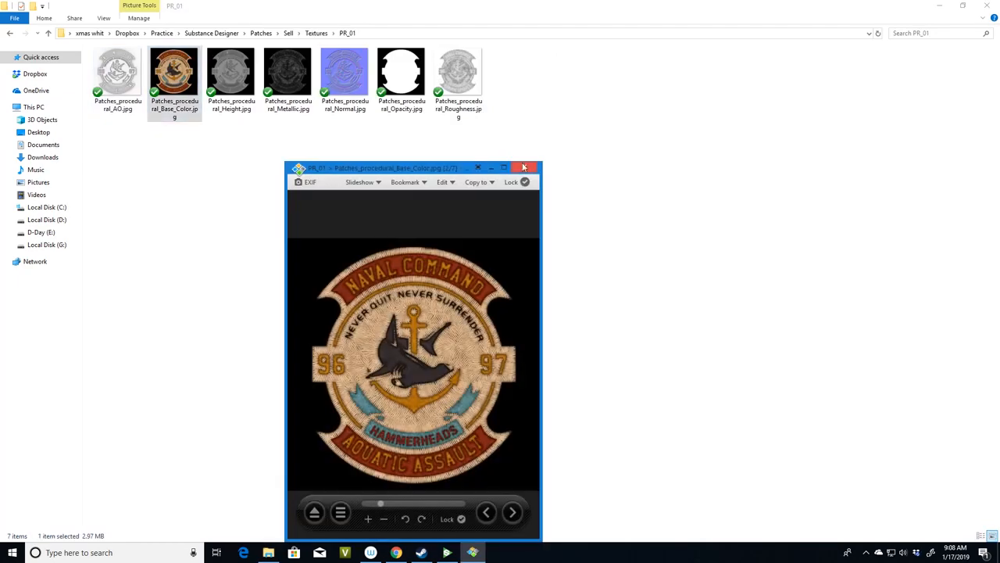
click(505, 167)
scroll(538, 255, up, 5)
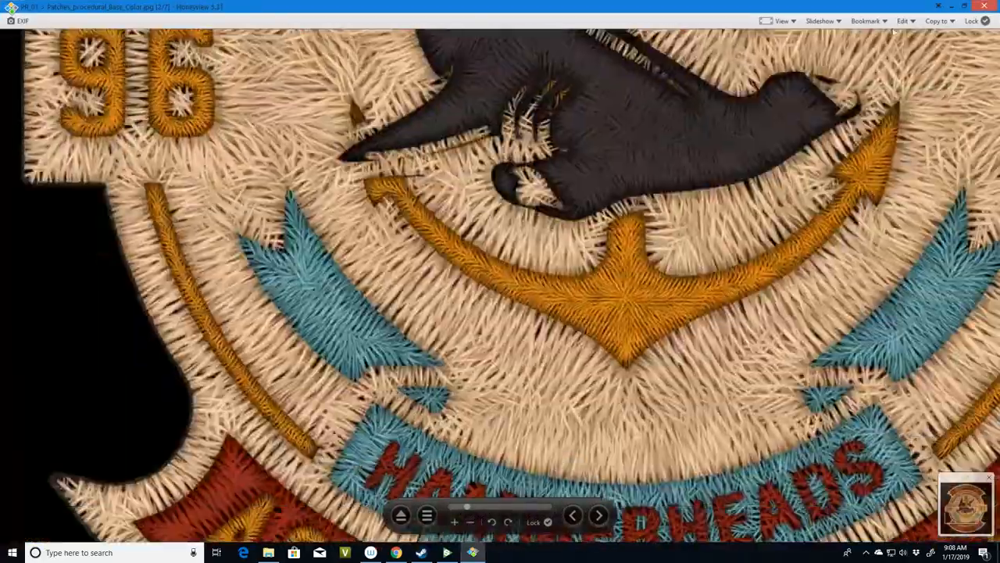
click(983, 6)
double_click(347, 78)
scroll(624, 238, up, 3)
drag(624, 239, 720, 209)
click(984, 7)
Switch back to Substance Player and load Color.jpg as the generator's mask input
click(448, 553)
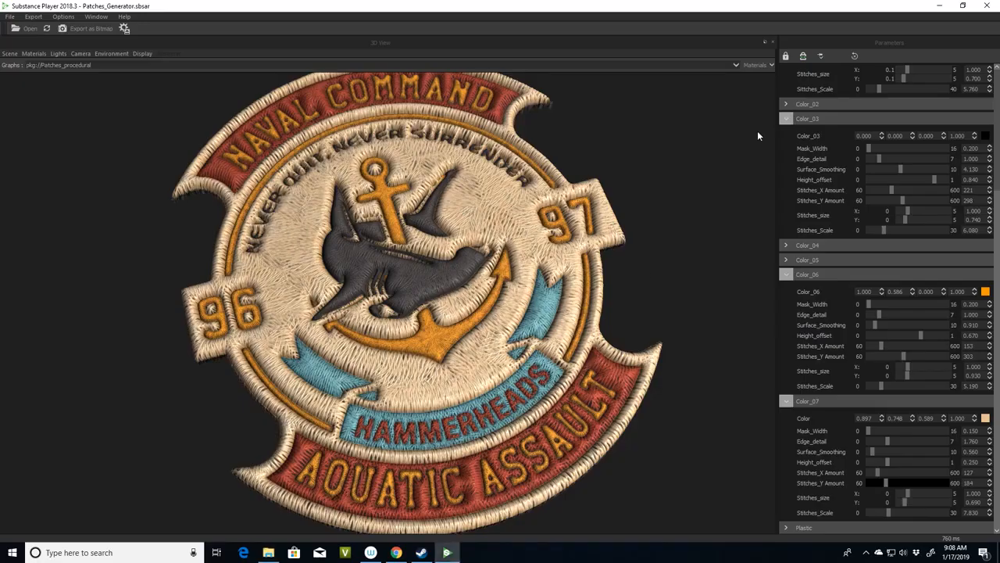
drag(997, 224, 997, 102)
click(912, 114)
double_click(129, 87)
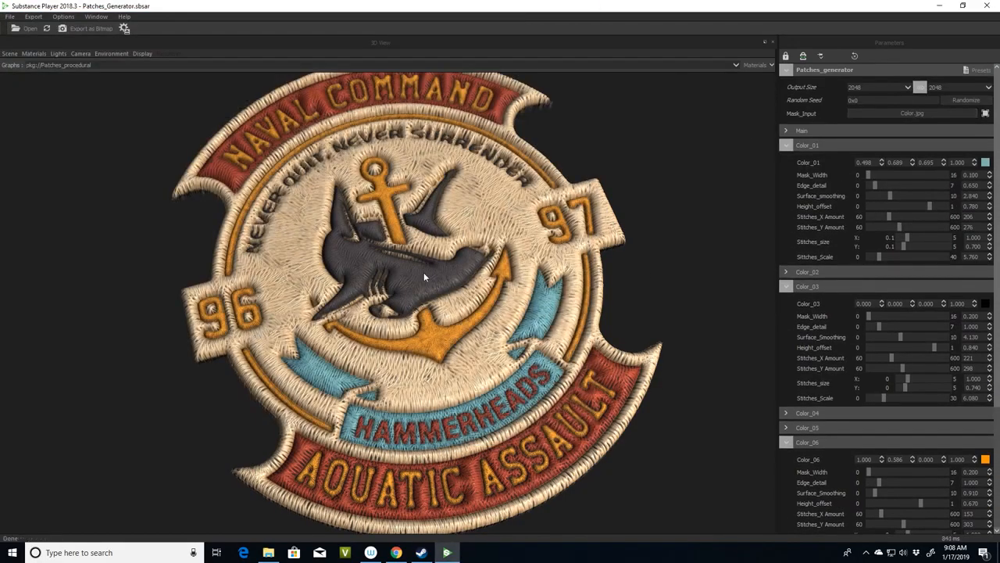
scroll(435, 269, down, 3)
scroll(434, 268, up, 3)
scroll(480, 275, up, 2)
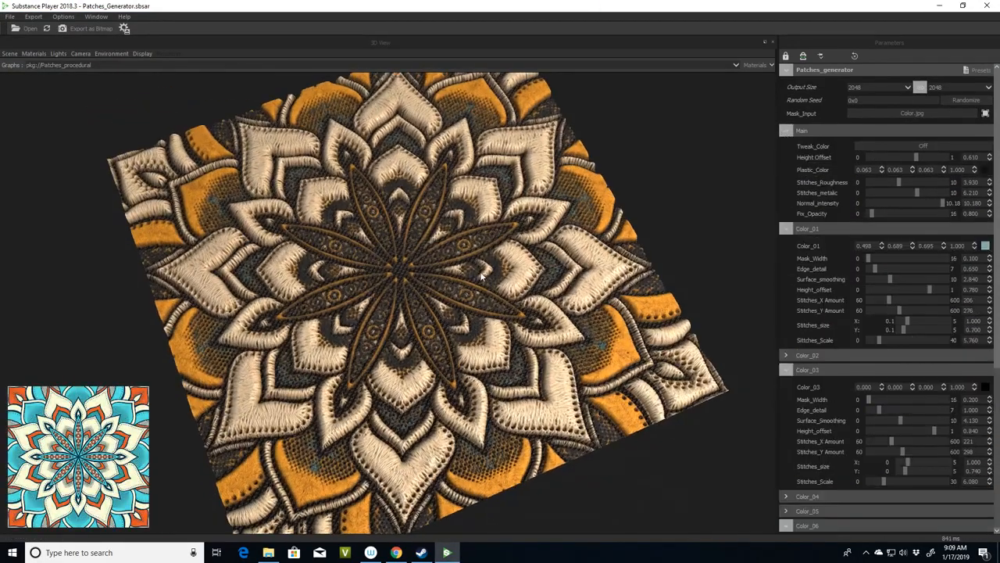
Switch Tweak_Color on and back off in the Main parameters
click(902, 146)
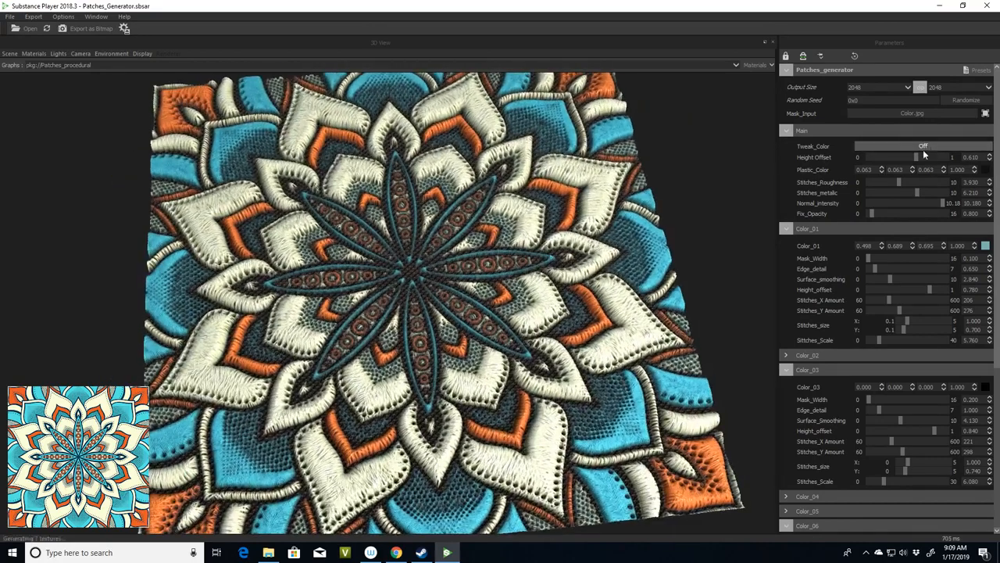
click(923, 149)
Set Color_06 to orange #ffff9600 and Color_01's green channel to 0.989
scroll(898, 404, down, 5)
click(985, 406)
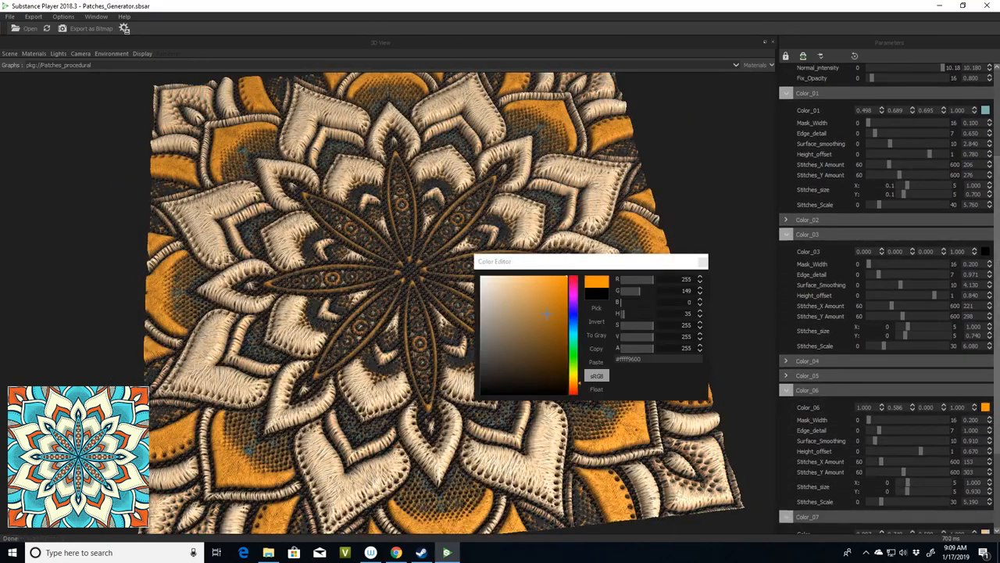
click(702, 262)
scroll(913, 172, up, 5)
drag(996, 157, 995, 66)
drag(653, 307, 727, 360)
Shift the hue of Color_06 to turquoise and check the recoloured patch from several angles
scroll(914, 409, down, 5)
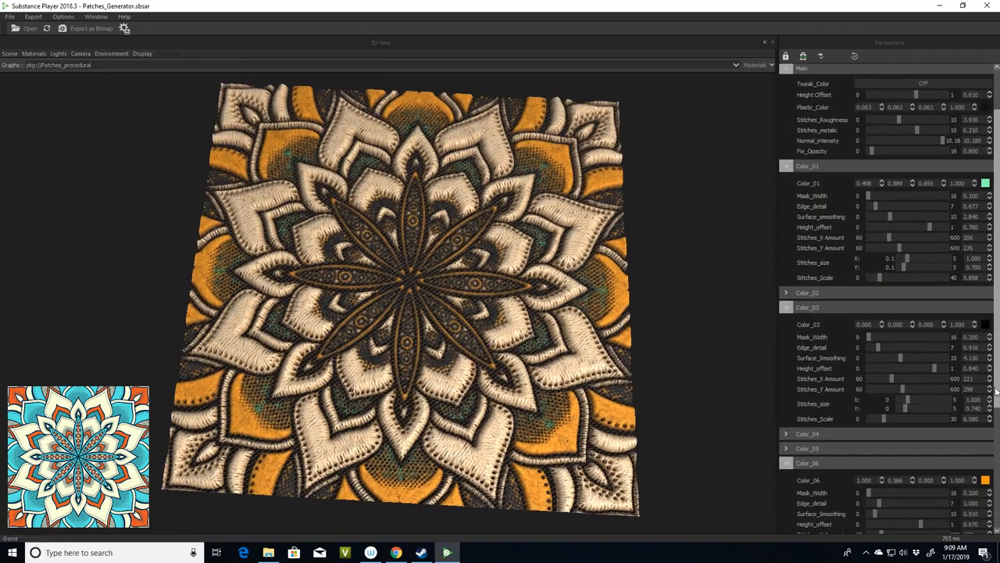
click(985, 398)
click(573, 327)
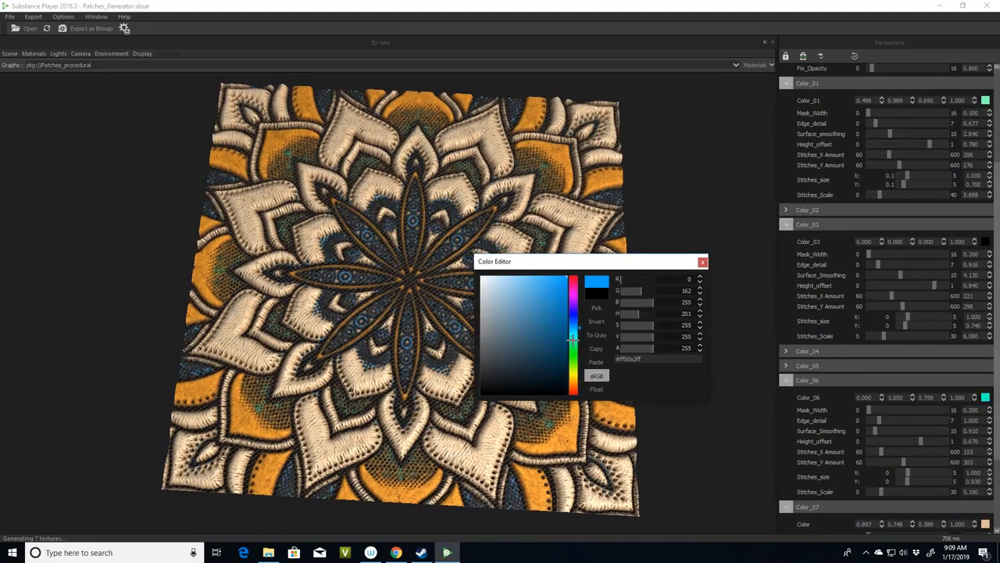
drag(573, 338, 573, 351)
click(701, 262)
scroll(530, 288, down, 2)
drag(530, 288, 500, 281)
middle_drag(500, 282, 511, 294)
drag(511, 294, 523, 290)
Switch to Chrome, search Google for "vector free cartoon" and open the FREE Cartoon Duck Vector image
click(396, 552)
text(vector free cartoon)
key(Return)
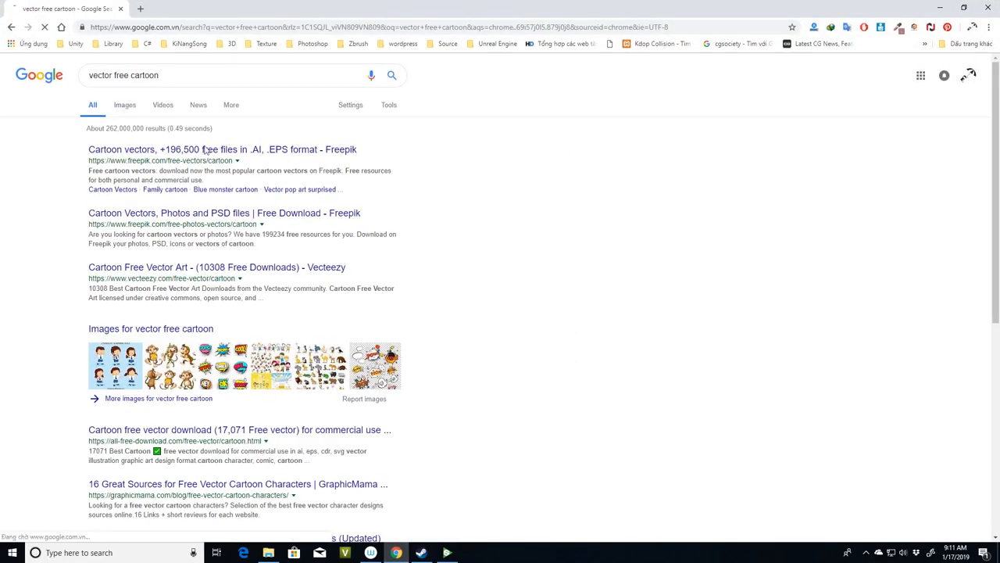
click(100, 321)
Save the cartoon duck image as cartoon-duck-free.png in the Mask folder
right_click(327, 290)
click(389, 395)
click(388, 394)
click(245, 9)
right_click(322, 310)
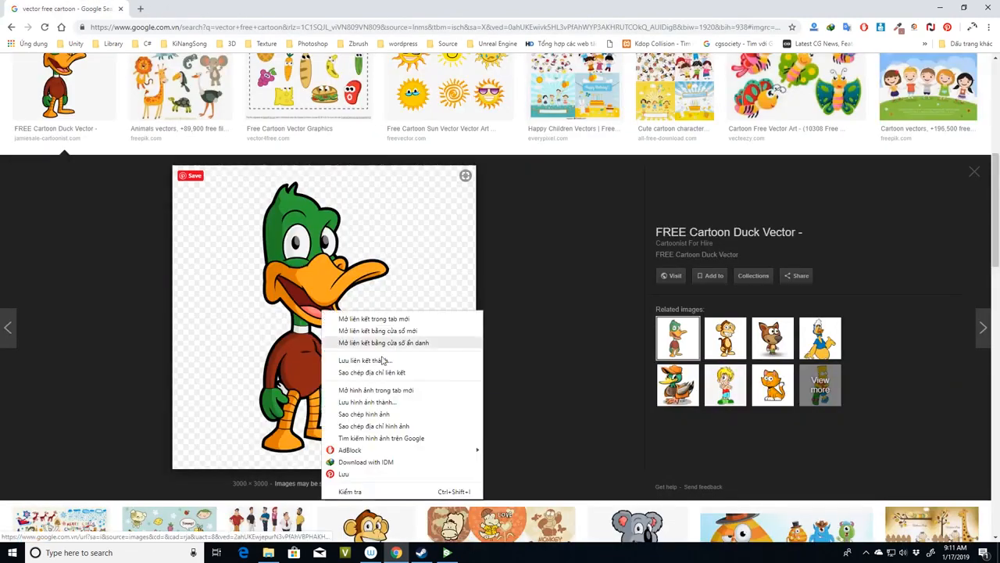
click(367, 402)
click(590, 451)
Switch back to Substance Player and load cartoon-duck-free.png as the generator's mask input
click(448, 553)
scroll(894, 94, up, 3)
click(912, 112)
double_click(122, 93)
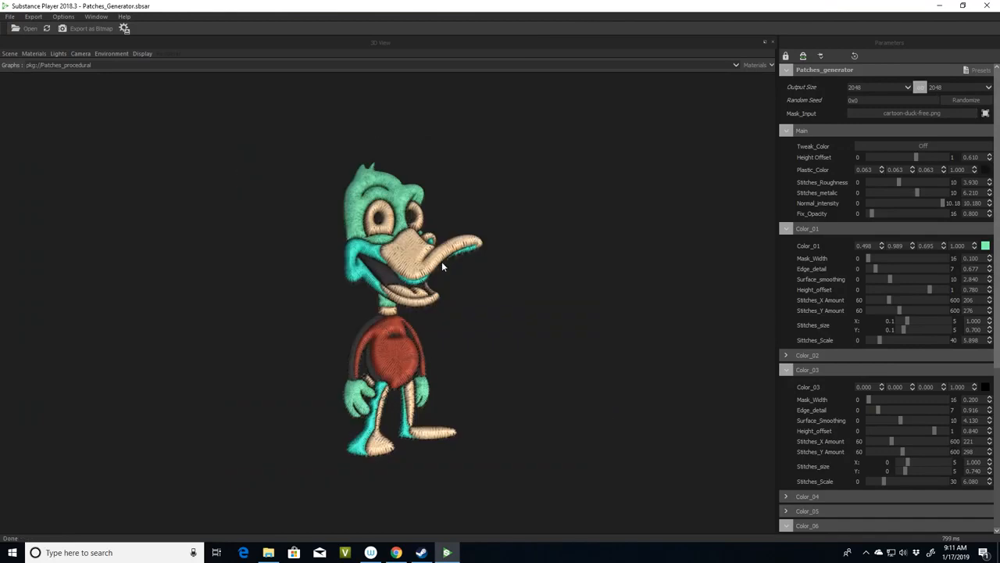
click(981, 70)
click(875, 110)
key(Escape)
click(981, 69)
click(856, 110)
key(Escape)
Apply a generator preset that sets Color_01 to 0.000, 0.466, 0.500 and Color_03 to 1.000, 0.000, 0.483
click(981, 70)
click(871, 164)
click(891, 87)
click(875, 109)
scroll(500, 250, up, 3)
scroll(446, 235, down, 4)
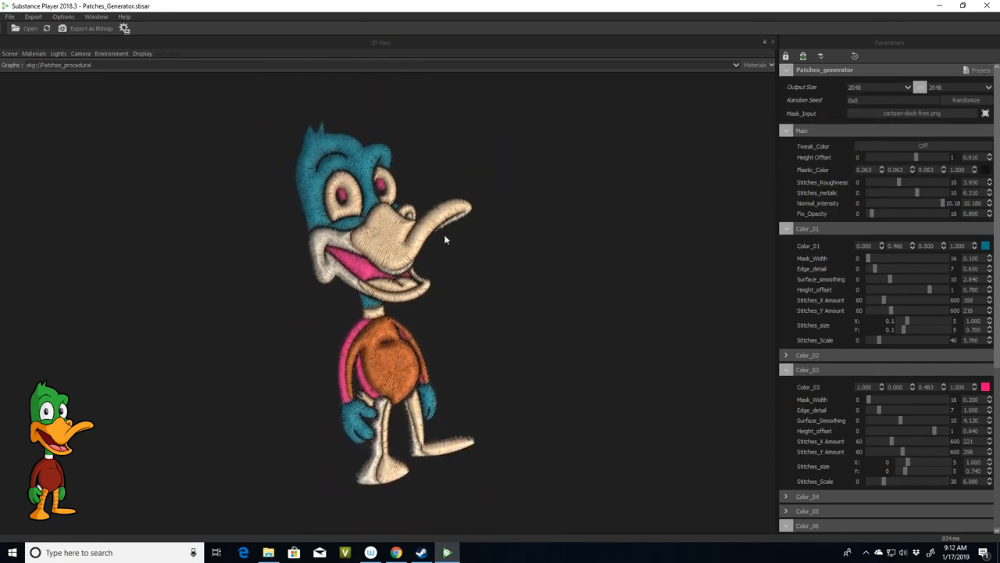
Set Color_01 to green (0.032, 0.909, 0.451) and switch Tweak_Color on
scroll(446, 235, up, 1)
click(985, 245)
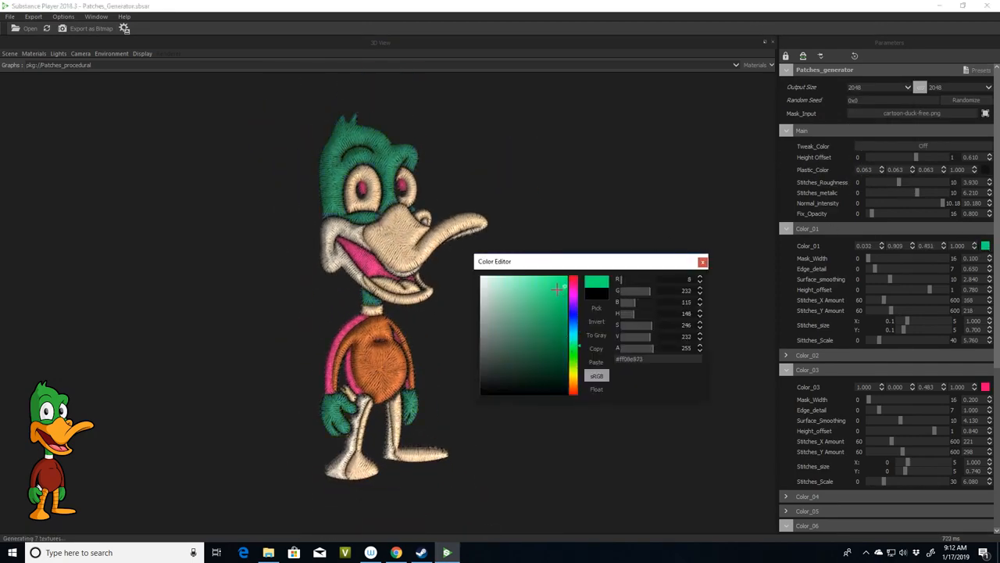
click(923, 146)
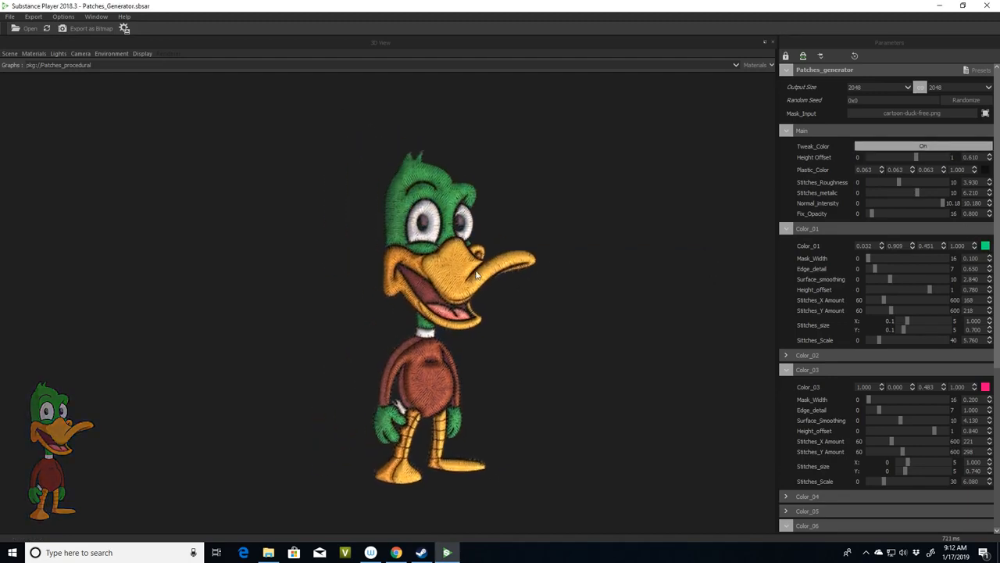
Launch Substance Painter and open the Sell folder that holds Patches_Generator.sbsar in File Explorer
click(109, 552)
text(subs)
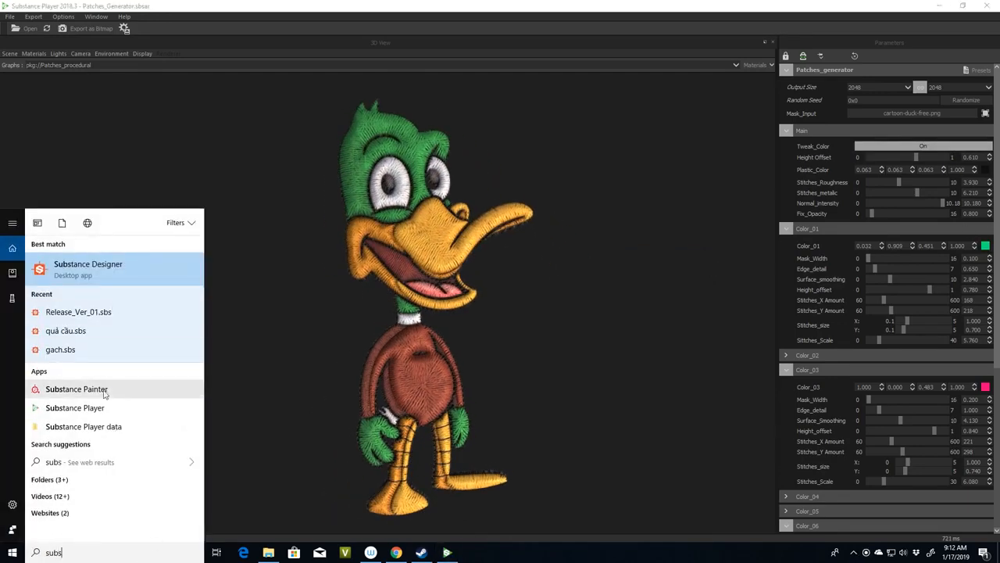
click(103, 393)
click(268, 552)
click(288, 33)
click(268, 174)
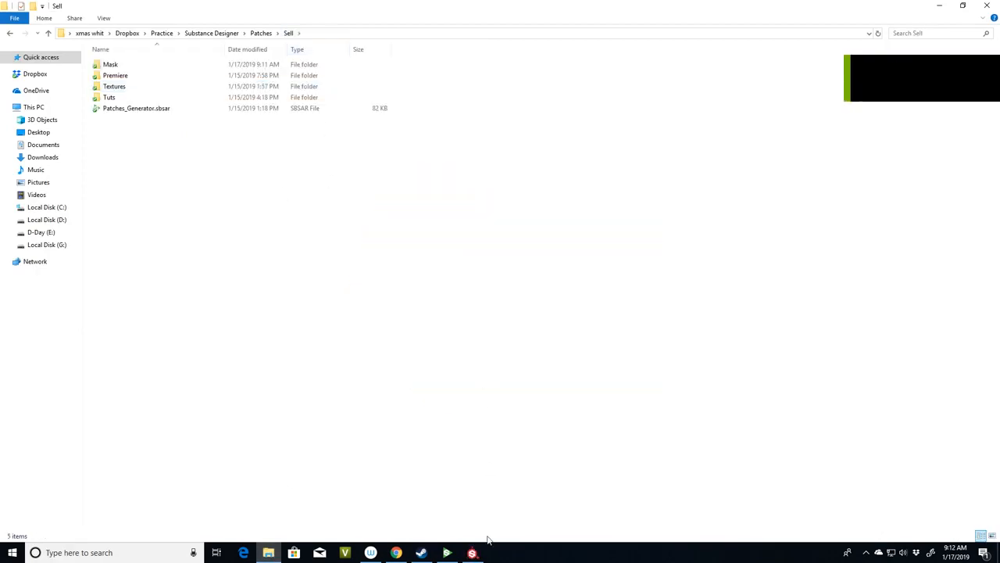
Switch to Substance Painter and create a PBR - Metallic Roughness project from the plane FBX mesh at 2048 document resolution
mouse_move(471, 552)
click(474, 508)
click(621, 342)
click(14, 21)
click(22, 31)
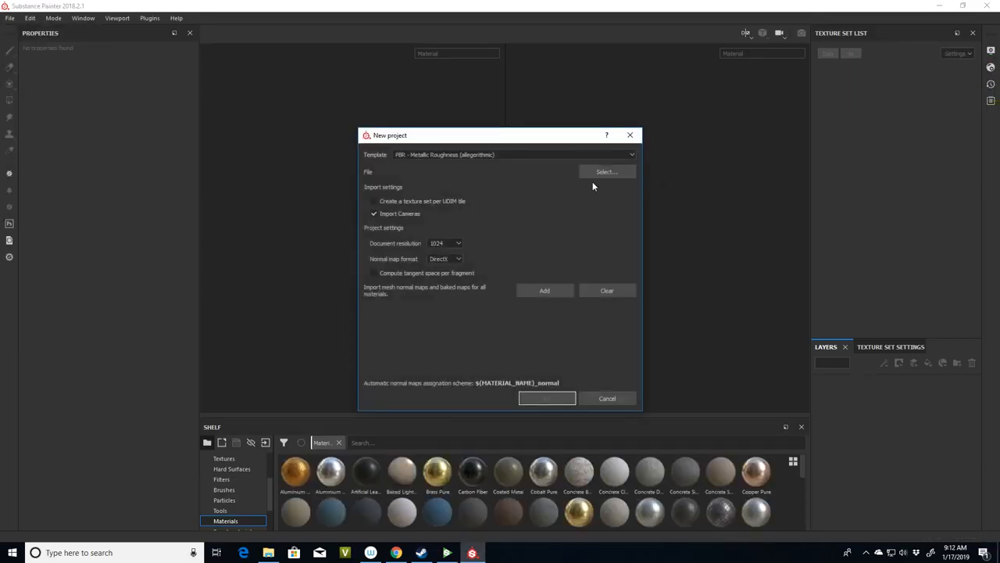
click(599, 178)
double_click(902, 431)
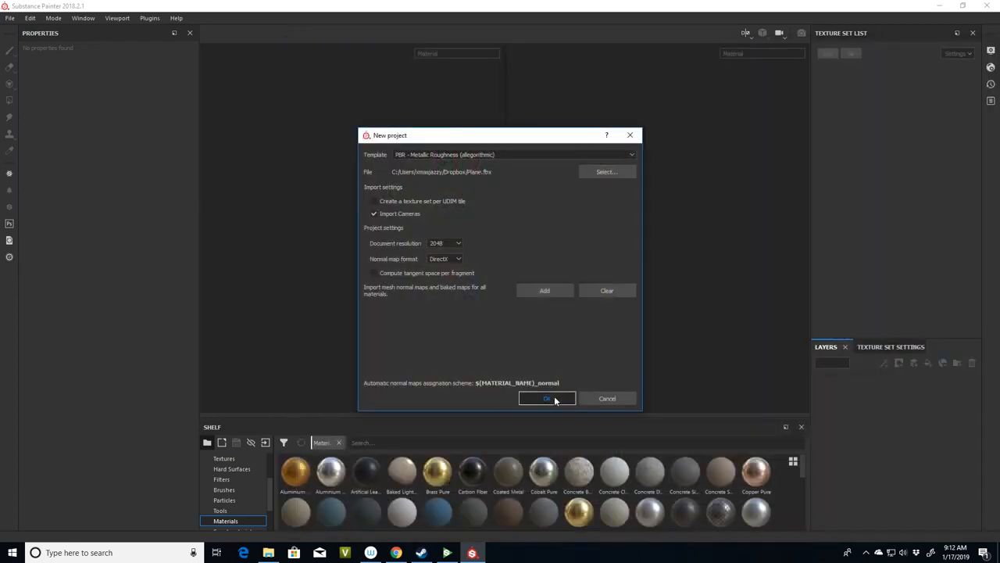
click(554, 397)
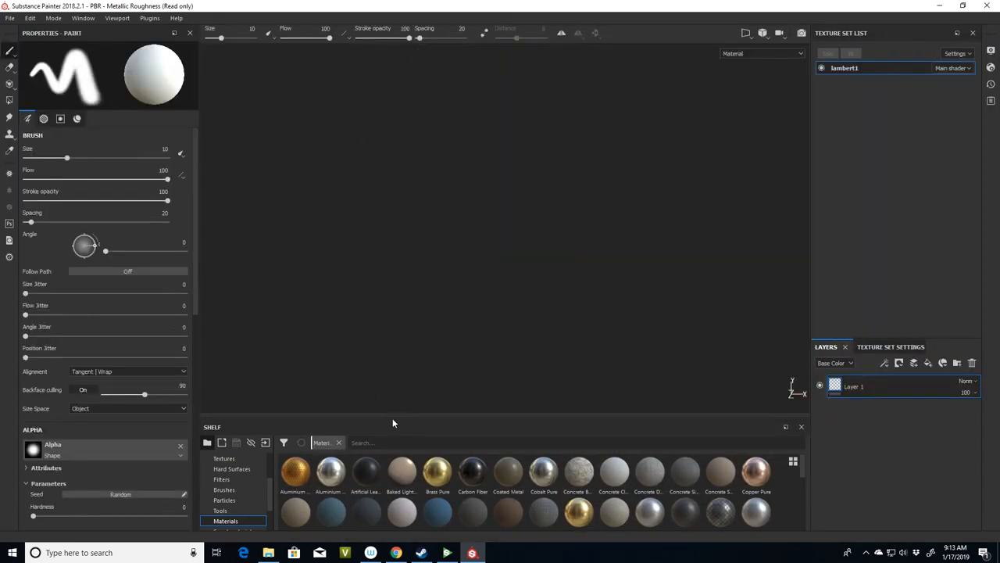
Import Patches_Generator.sbsar into the shelf as a basematerial and add it to the layer stack as a fill layer
drag(393, 417, 394, 362)
click(269, 553)
mouse_move(151, 110)
mouse_down()
mouse_move(461, 534)
mouse_move(547, 203)
mouse_up()
click(633, 167)
click(616, 403)
click(595, 450)
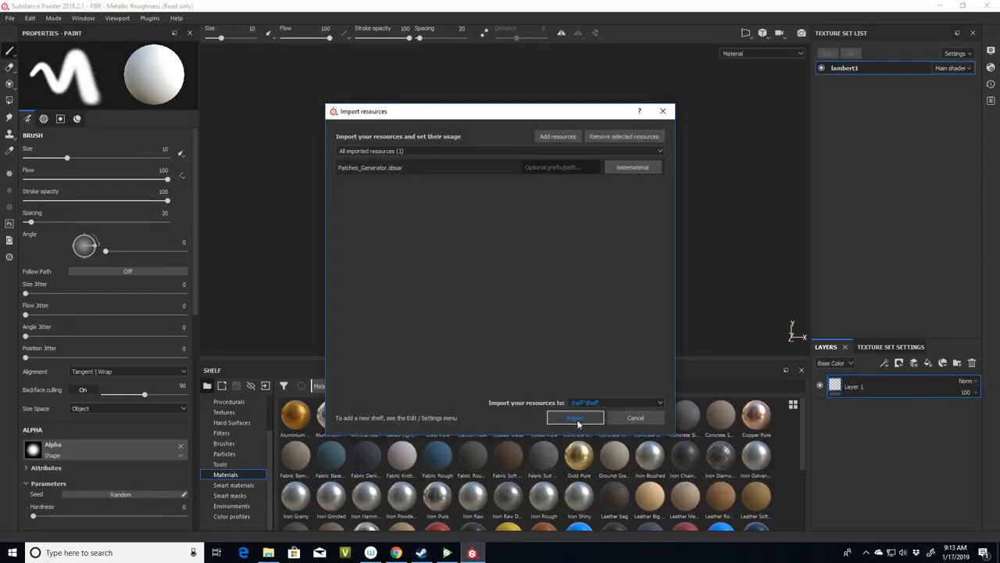
click(585, 419)
drag(837, 423, 837, 423)
Import the cartoon duck, Color and Demo_01 to Demo_05 mask images and assign Demo_01 to the fill's Mask_Input
click(268, 552)
double_click(138, 71)
ctrl+click(244, 71)
ctrl+click(344, 72)
ctrl+click(458, 72)
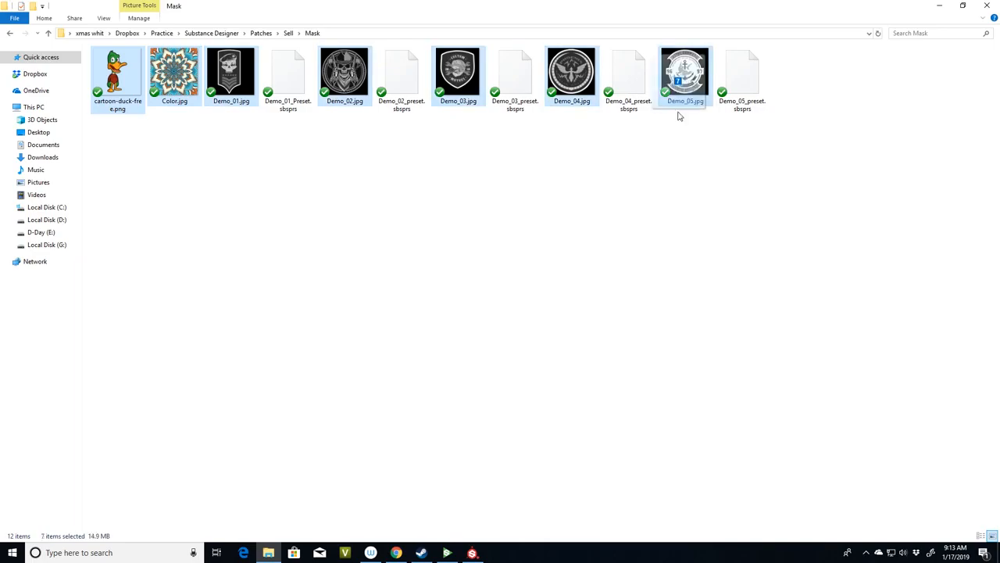
drag(482, 552, 500, 266)
click(624, 403)
click(594, 415)
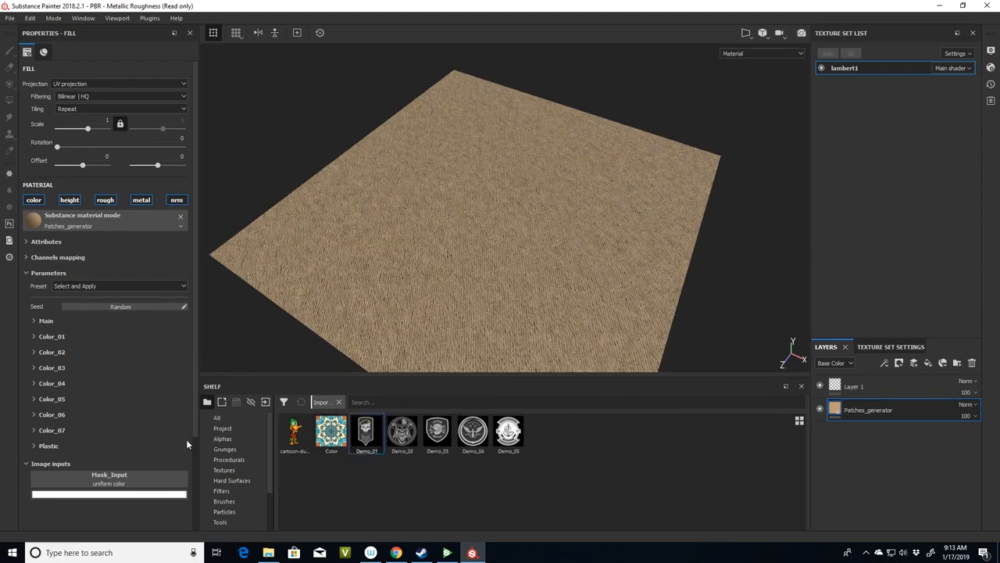
alt+drag(610, 147, 552, 255)
Add Ambient occlusion and Opacity channels to the texture set and switch the shader to pbr-metal-rough-with-alpha-blending
click(886, 346)
click(961, 382)
click(958, 128)
click(963, 382)
click(967, 226)
click(991, 68)
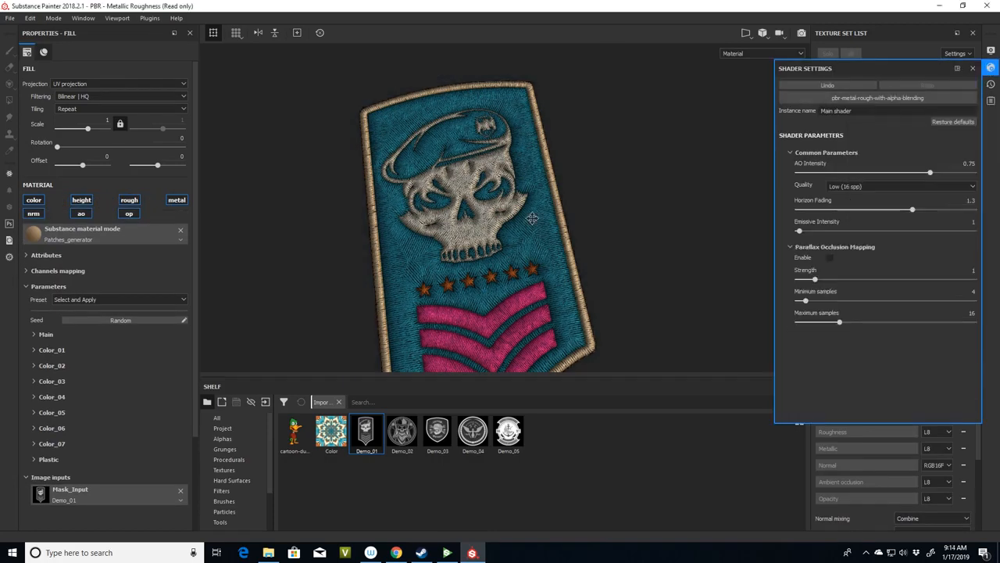
Change the patch's Color_01 to golden orange and rotate the environment lighting around it
alt+drag(531, 218, 609, 234)
click(35, 351)
click(83, 365)
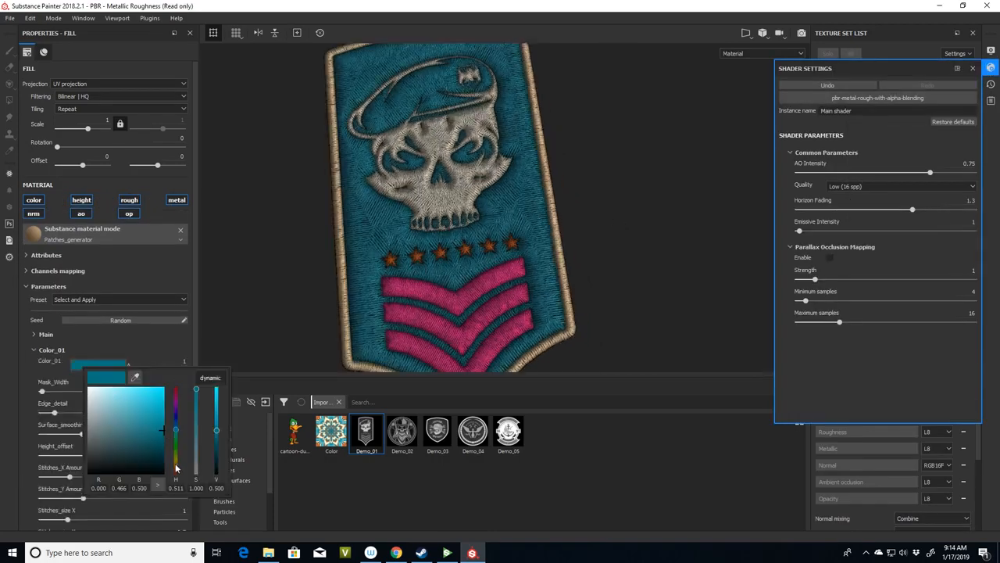
click(973, 69)
shift+right_drag(540, 230, 375, 229)
alt+drag(375, 230, 422, 209)
shift+right_drag(422, 210, 724, 112)
alt+drag(724, 112, 468, 312)
Raise the Environment Exposure slightly in the display settings to brighten the patch
scroll(196, 357, down, 3)
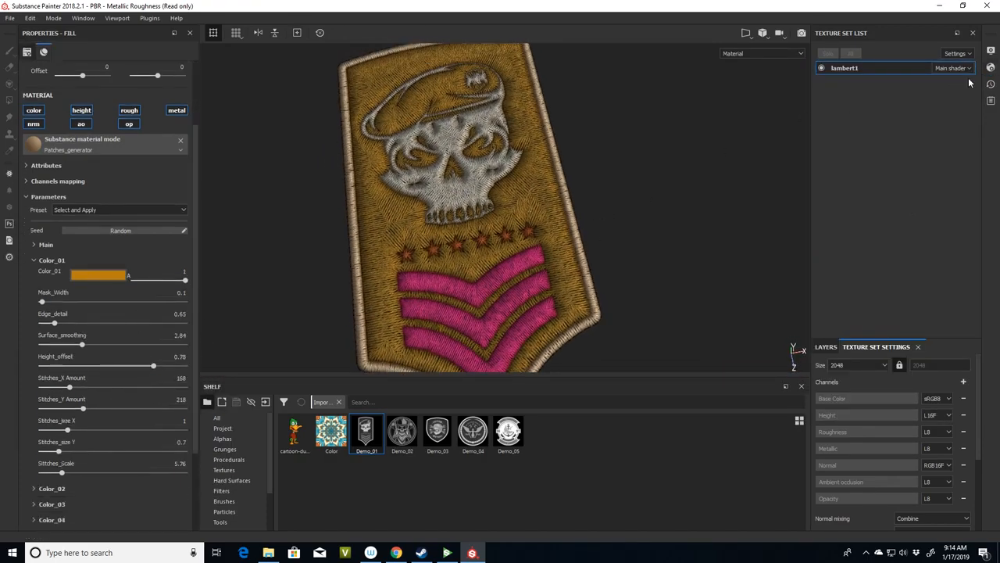
click(990, 50)
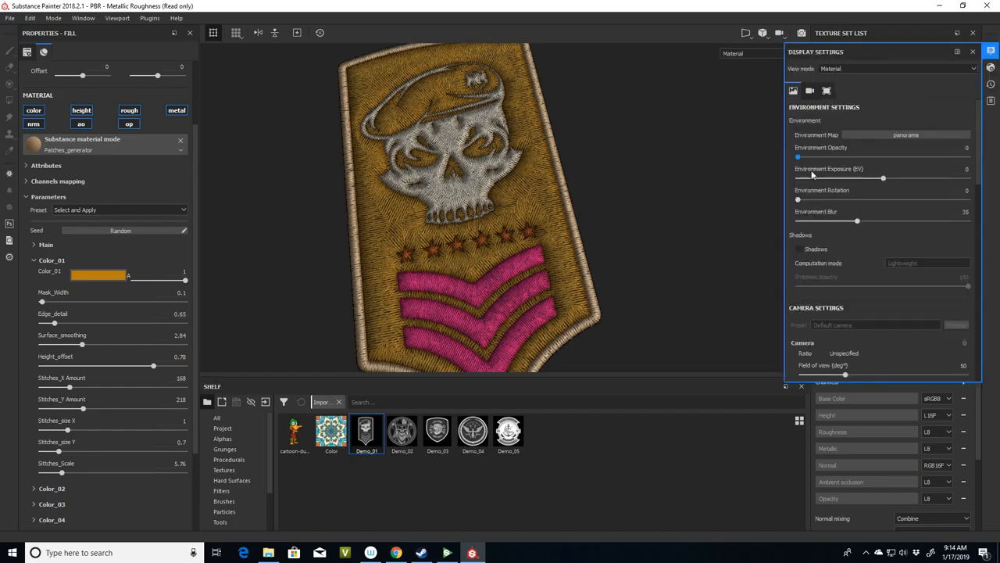
drag(885, 179, 894, 179)
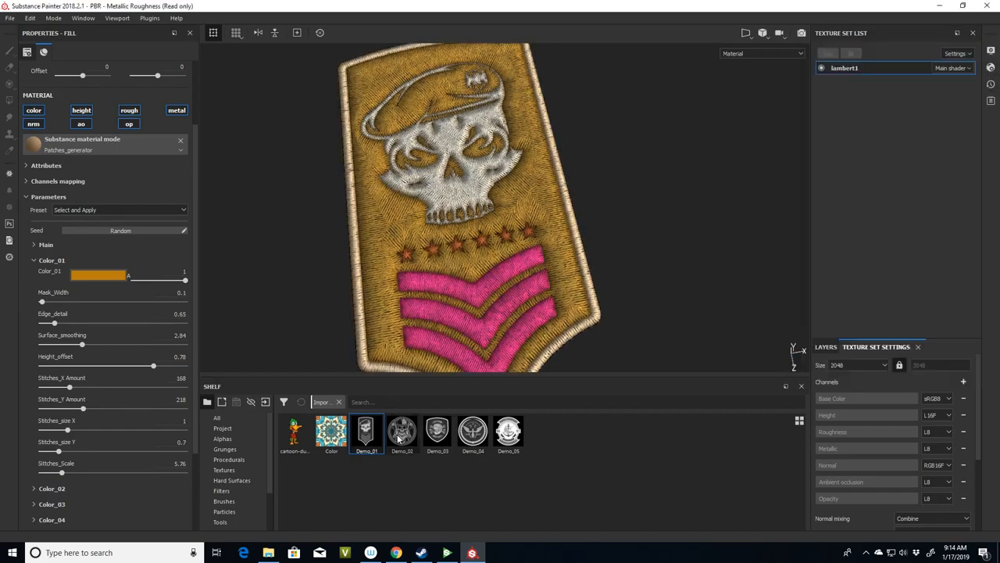
Set Color_01's Stitches_size X to 0.72 and load Demo_02 as the Mask_Input
scroll(96, 301, down, 3)
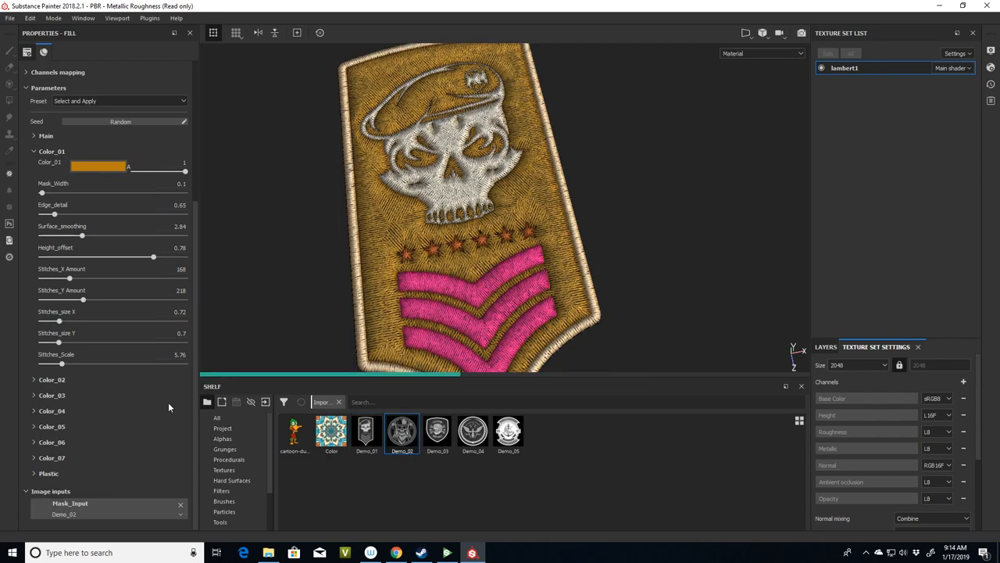
alt+drag(535, 256, 508, 256)
scroll(508, 234, up, 6)
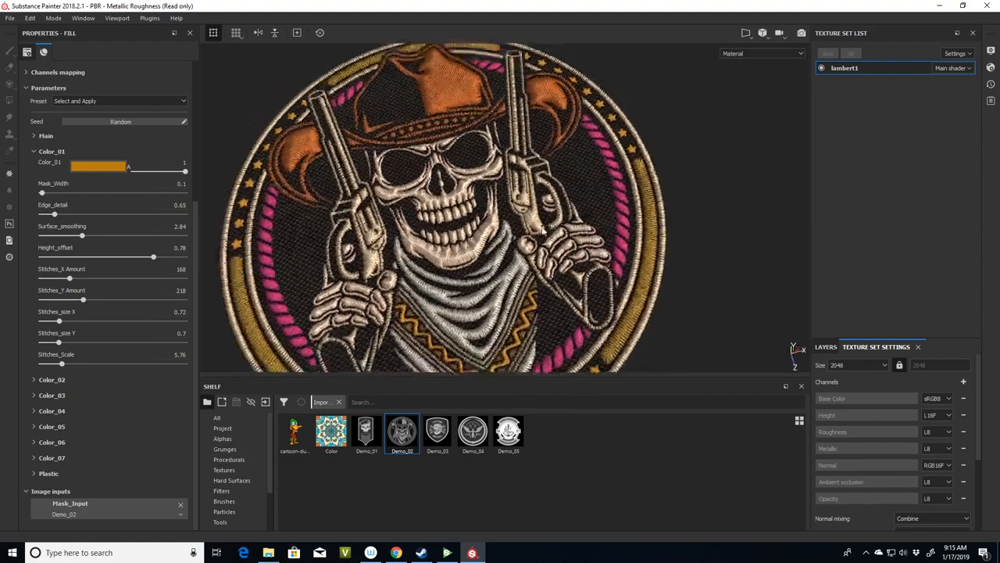
scroll(571, 239, down, 7)
alt+middle_drag(710, 272, 682, 244)
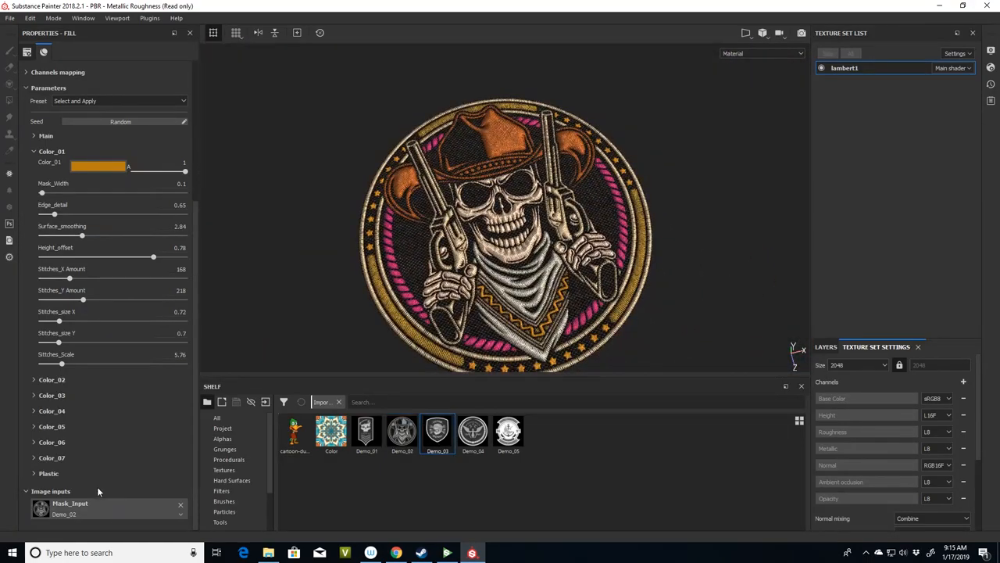
Load Demo_03 as the Mask_Input and inspect the embroidered shield up close
drag(97, 486, 105, 509)
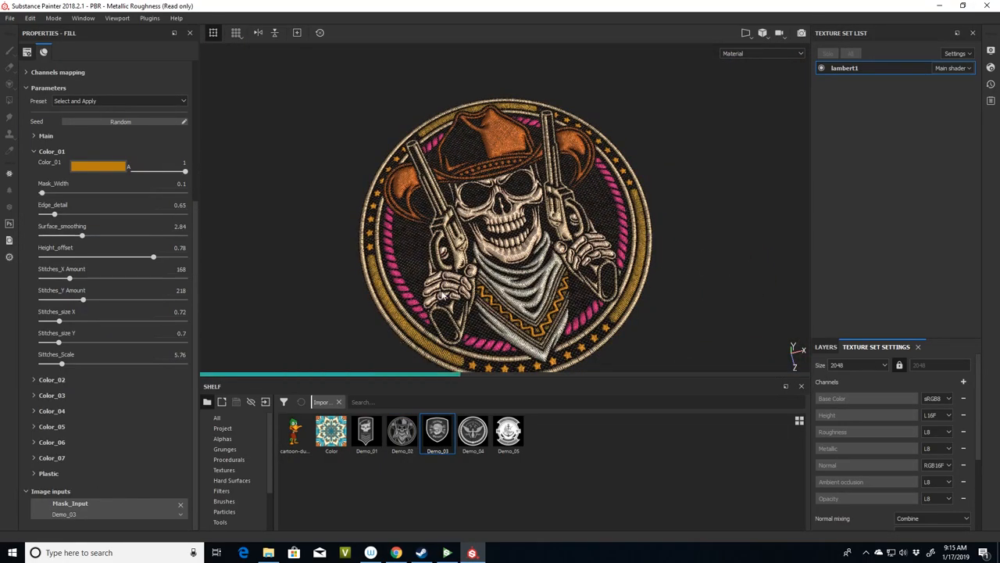
click(826, 347)
scroll(574, 226, up, 4)
alt+middle_drag(573, 226, 558, 217)
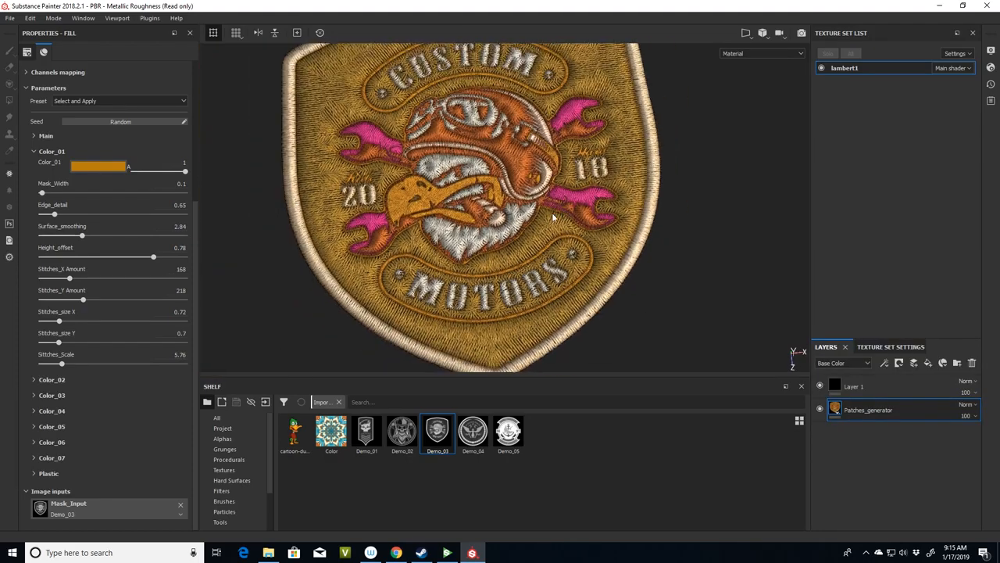
alt+drag(558, 217, 517, 210)
Set Color_01 to blue (0.059, 0.665, 0.725) and load Demo_04 as the Mask_Input
click(98, 166)
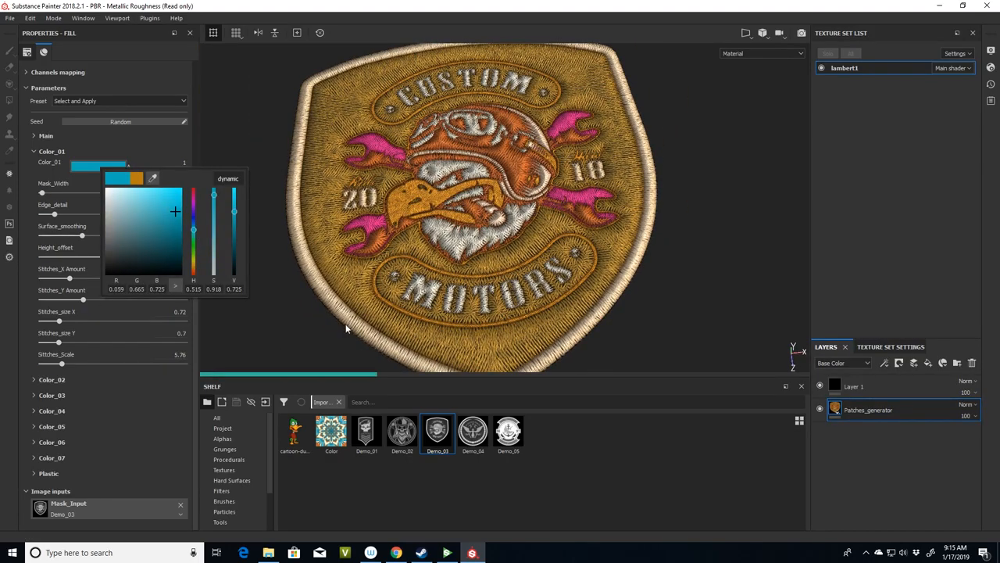
alt+drag(346, 324, 337, 312)
drag(476, 431, 97, 488)
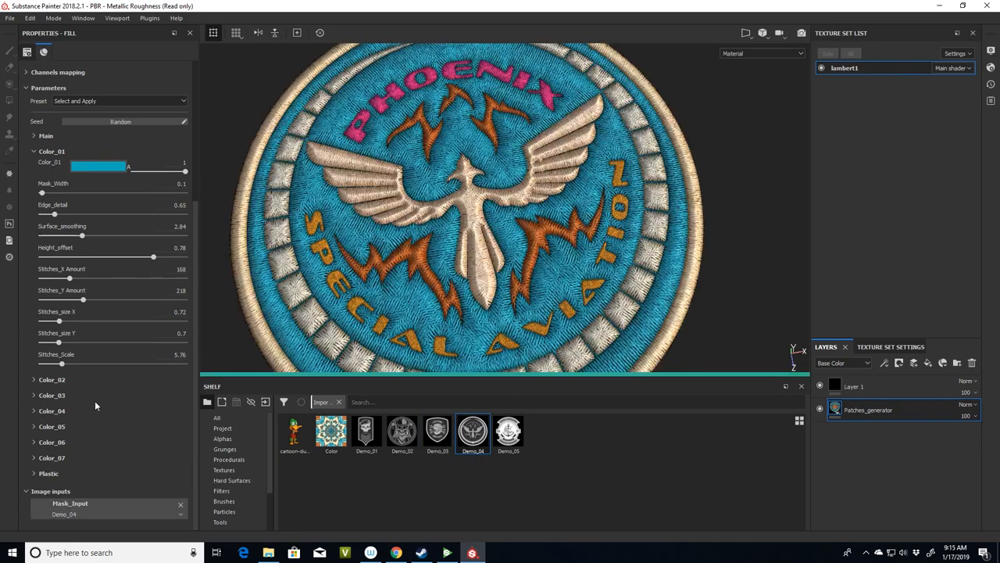
alt+drag(379, 243, 336, 258)
Expand the Color_07 parameters and load Demo_05 as the Mask_Input
scroll(47, 437, down, 3)
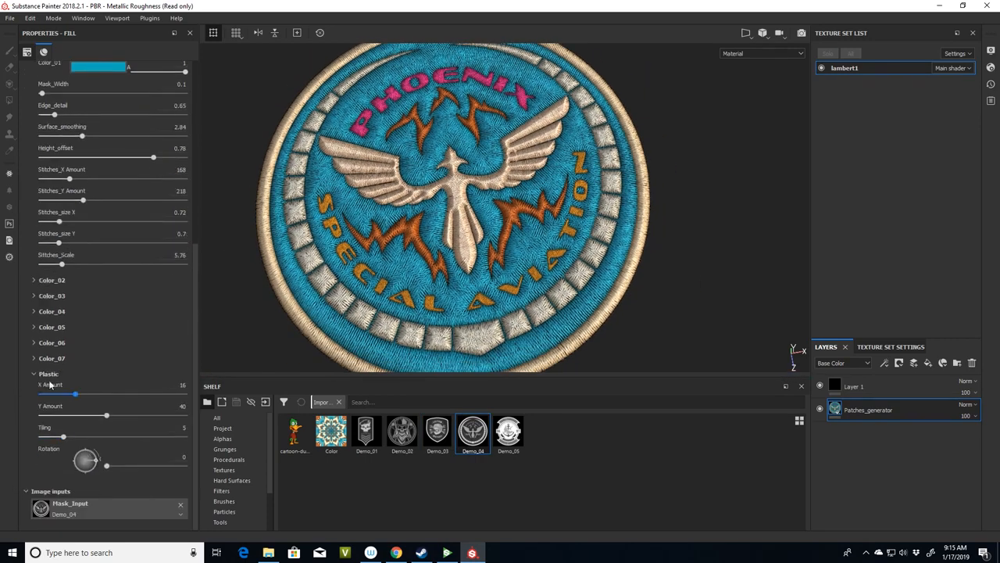
scroll(38, 390, up, 3)
click(34, 458)
scroll(187, 391, down, 3)
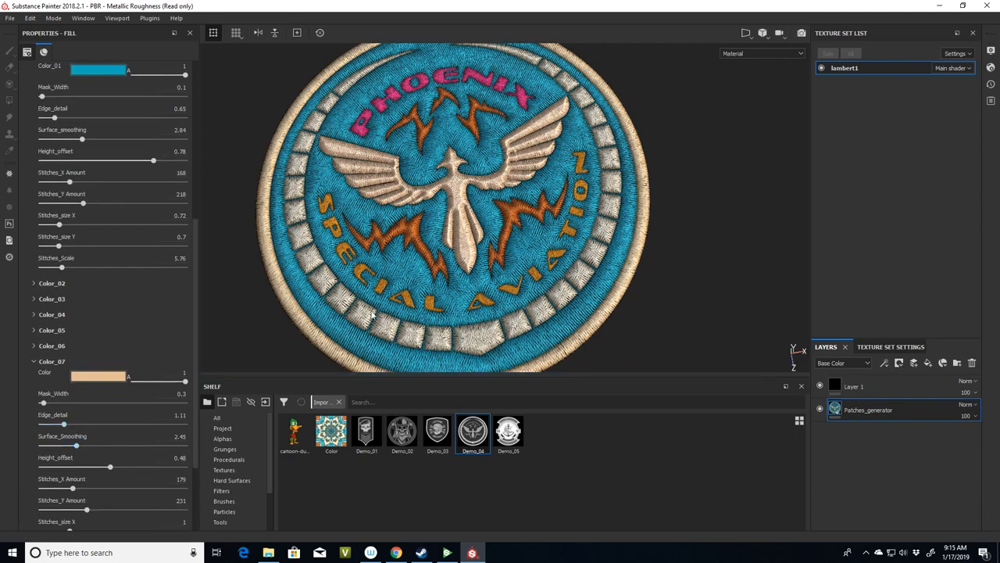
scroll(193, 316, down, 4)
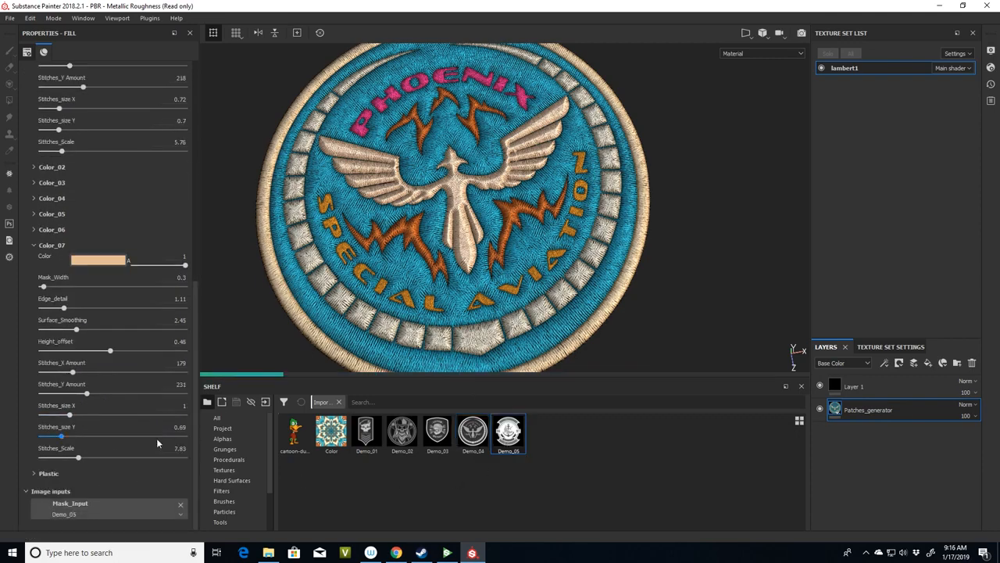
alt+drag(484, 184, 495, 222)
alt+drag(478, 225, 481, 237)
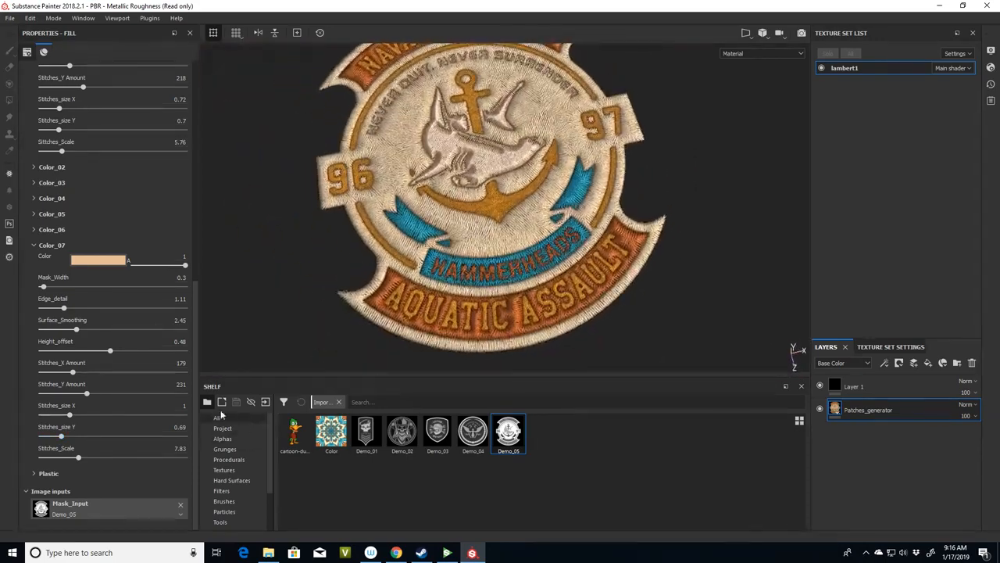
Load the Color image as the Mask_Input and change Color_06 to light blue
drag(115, 490, 94, 508)
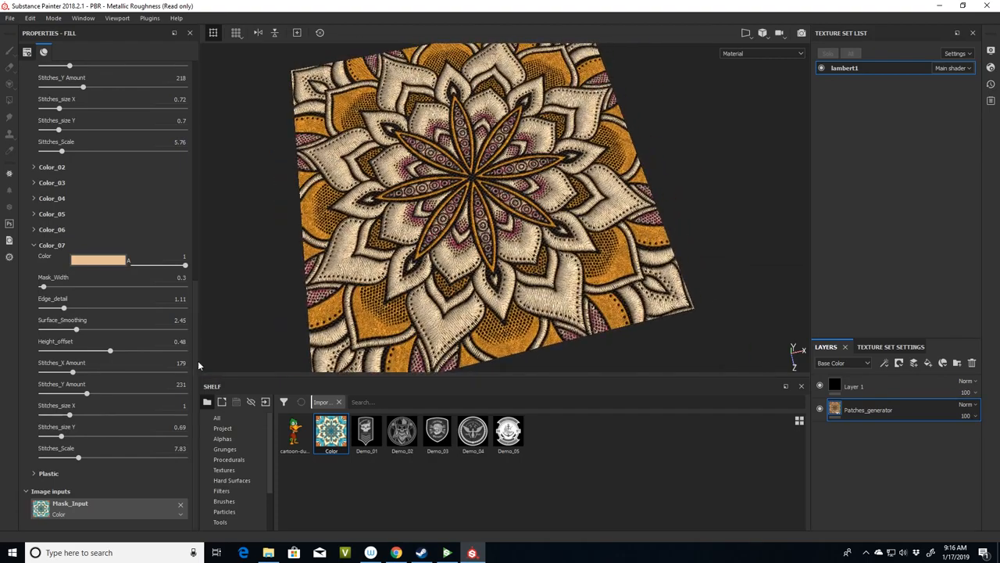
scroll(196, 246, down, 10)
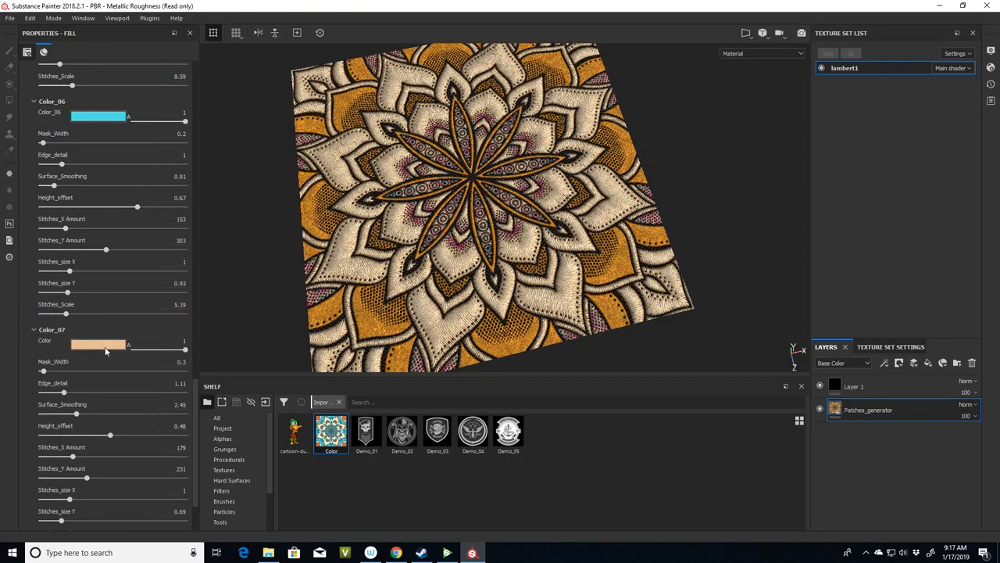
Set Color_07 to grey (0.684, 0.687, 0.689), with its Stitches_X Amount at 146 and Stitches_Y Amount at 163
click(97, 344)
click(198, 414)
drag(198, 414, 198, 405)
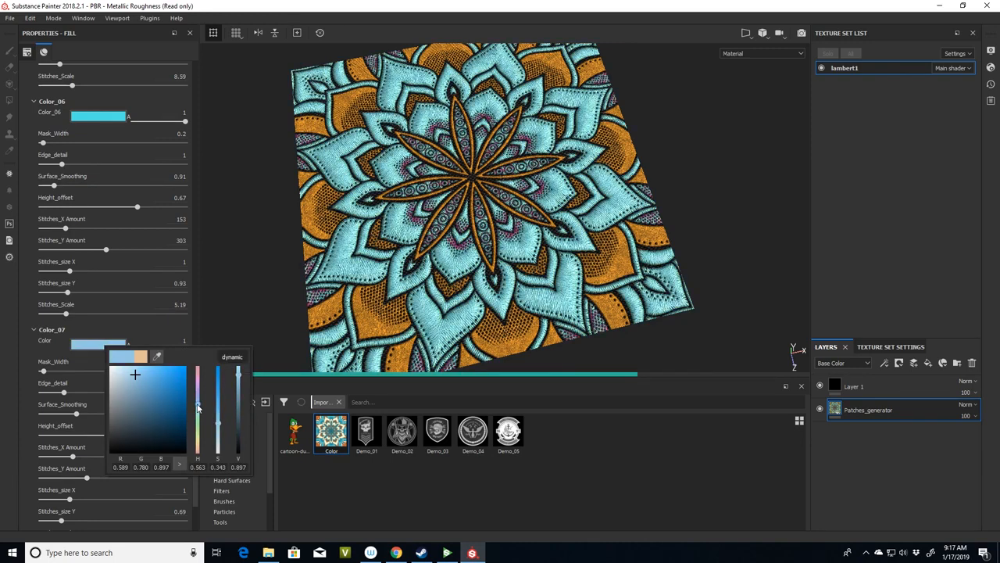
drag(129, 410, 112, 392)
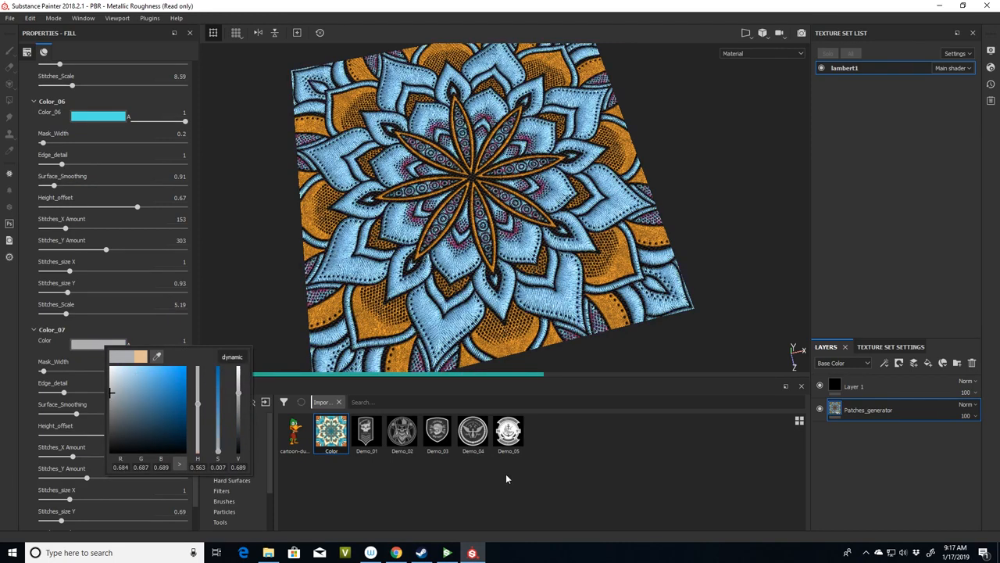
click(505, 474)
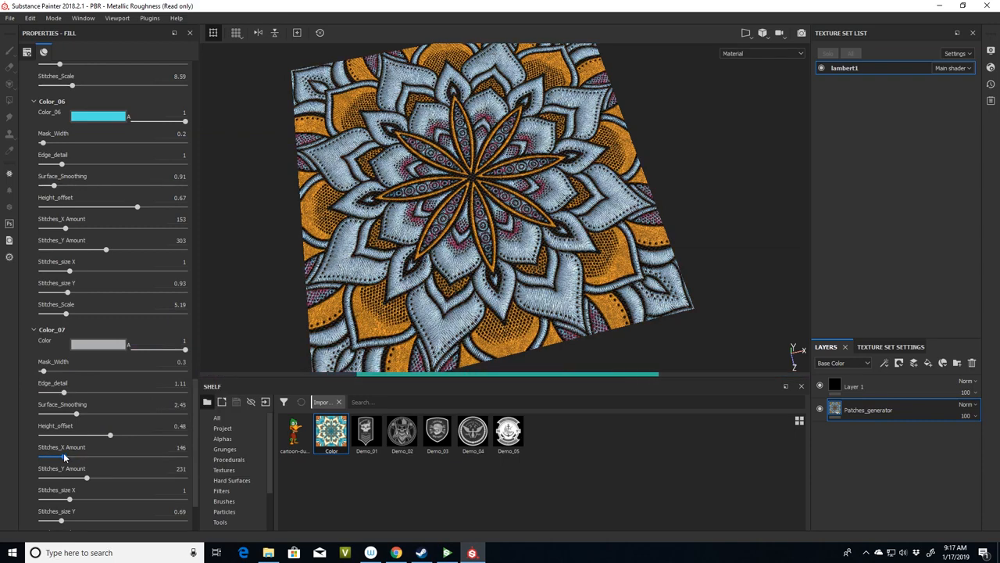
drag(81, 478, 68, 478)
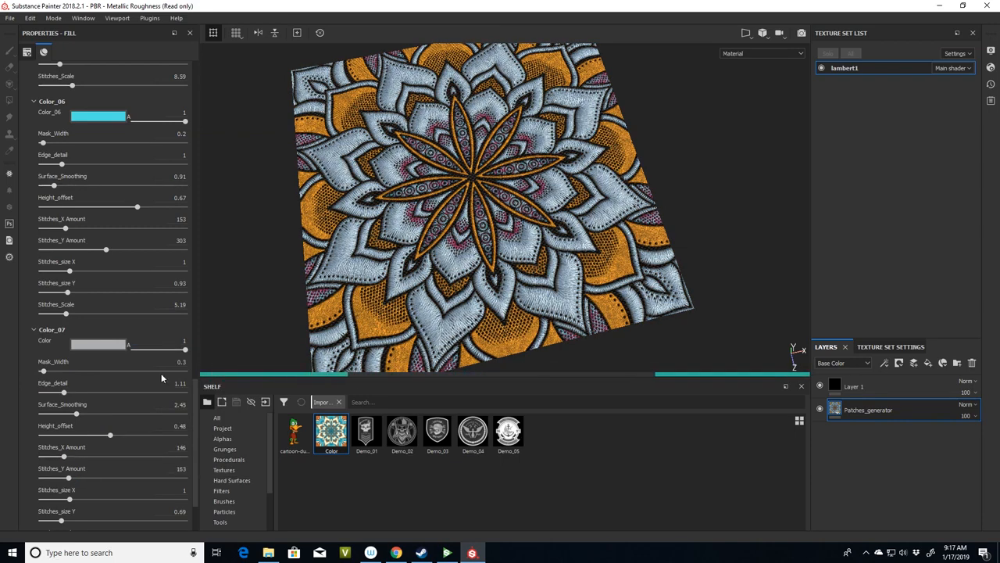
Turn on Tweak_Color in the Main parameters and inspect the recolored mandala patch
drag(194, 438, 197, 153)
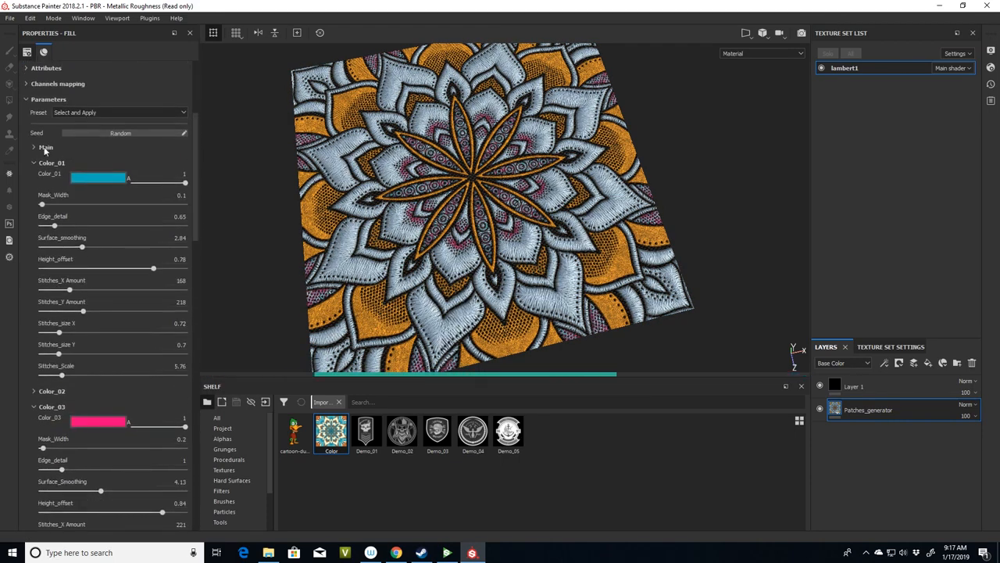
click(46, 147)
click(113, 159)
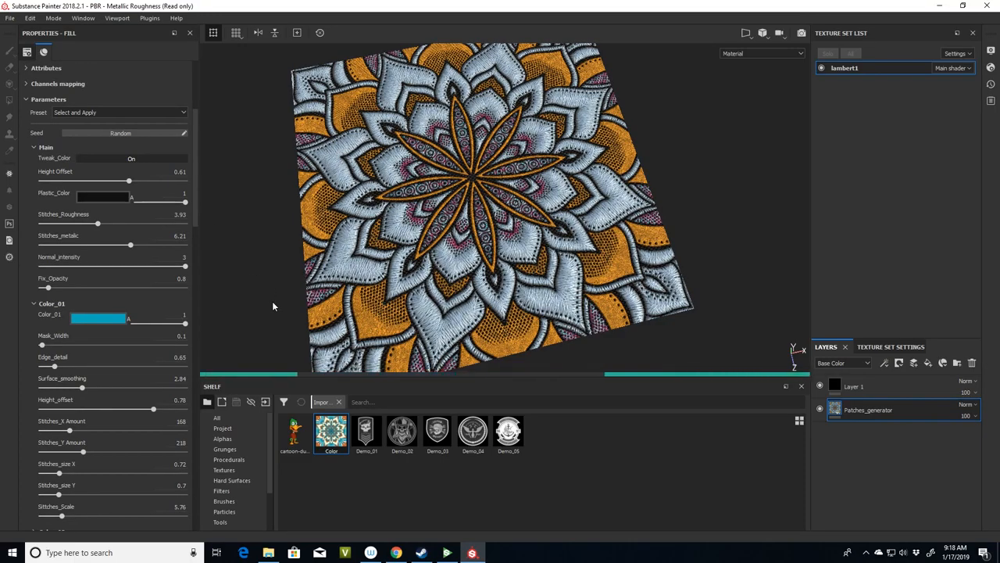
scroll(522, 157, up, 4)
scroll(505, 207, down, 3)
alt+drag(505, 207, 578, 203)
scroll(505, 207, up, 3)
key(f)
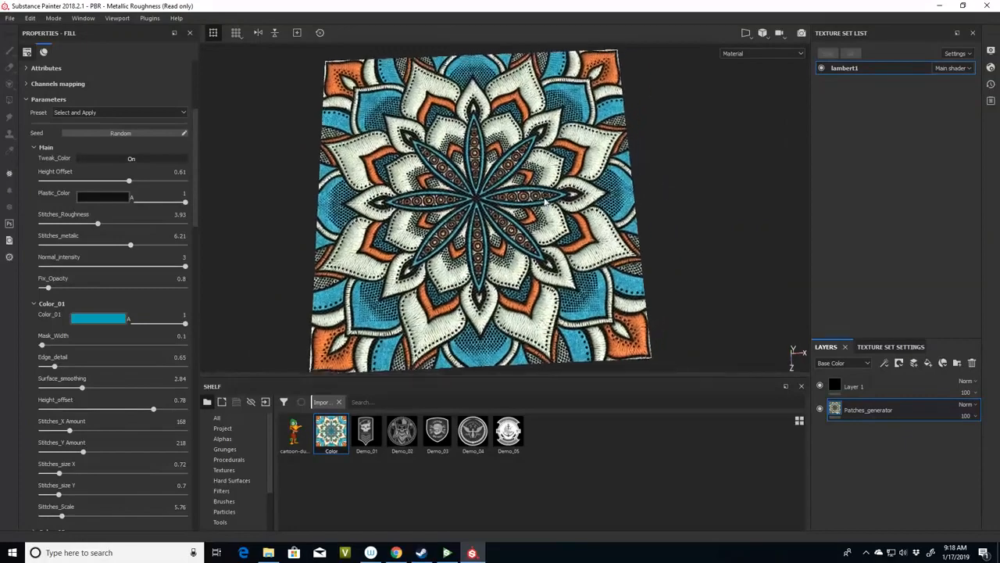
Load the cartoon-duck-free image as the Mask_Input and inspect the embroidered duck's stitches up close
drag(194, 212, 191, 512)
drag(295, 432, 139, 507)
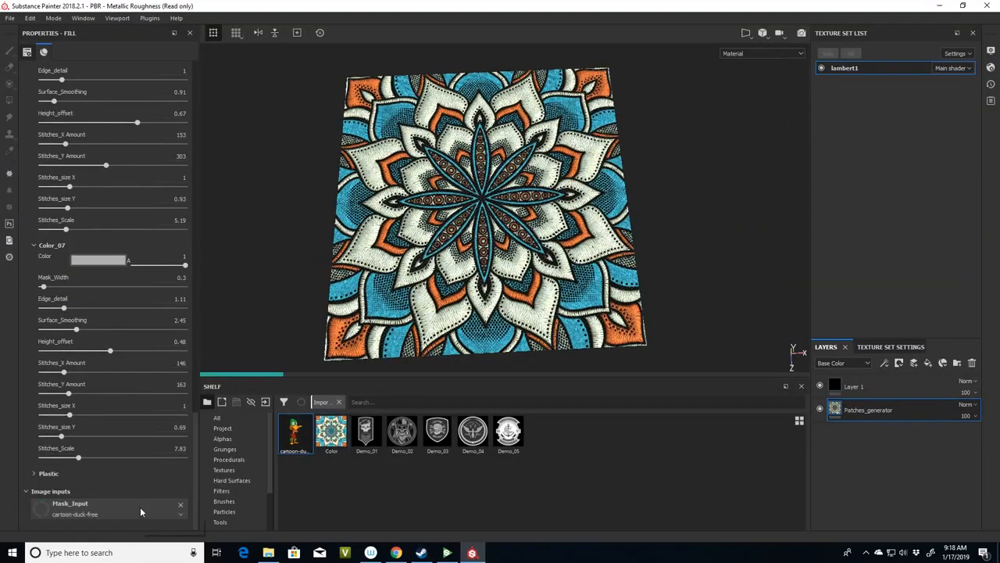
scroll(477, 204, up, 5)
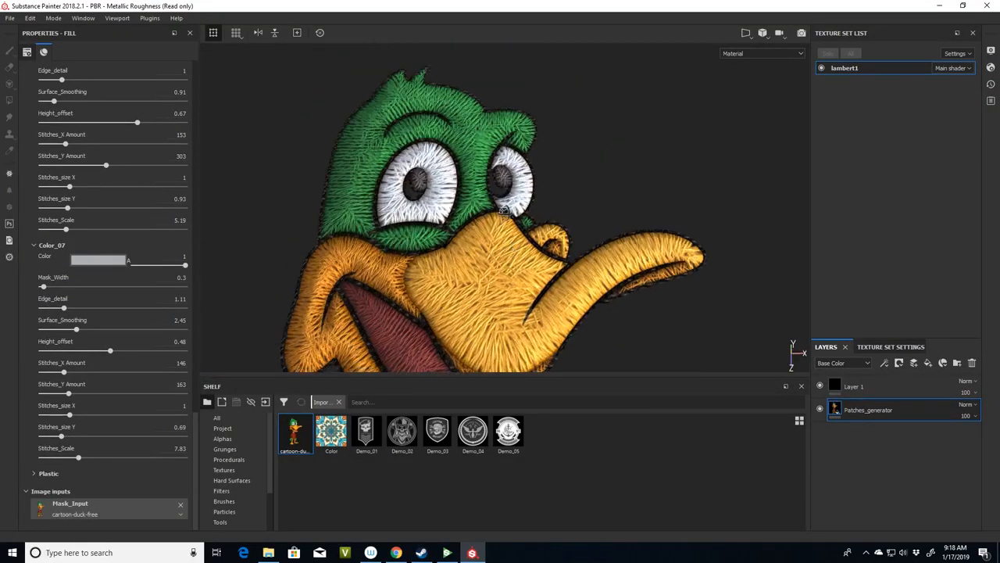
scroll(517, 202, down, 5)
alt+drag(516, 202, 554, 190)
scroll(608, 147, up, 5)
scroll(585, 204, down, 4)
scroll(551, 185, up, 5)
scroll(562, 188, down, 6)
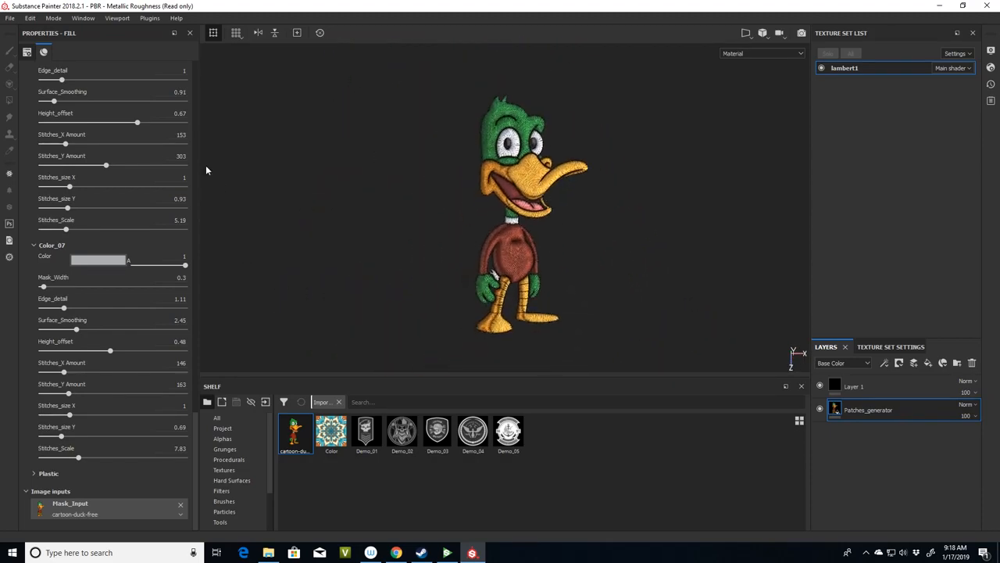
Turn off Tweak_Color in the Main parameters for the duck patch
scroll(191, 367, up, 3)
scroll(162, 210, up, 10)
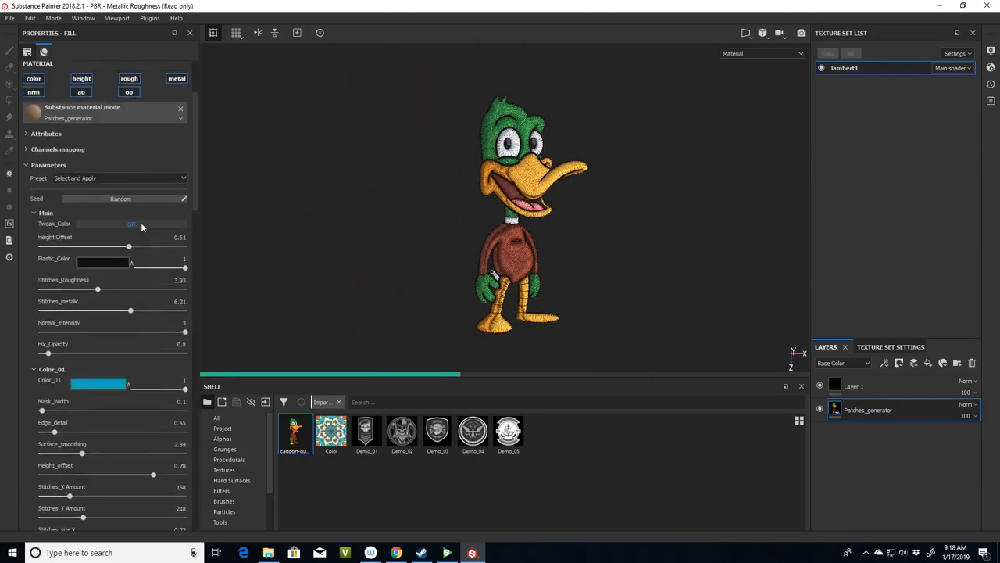
click(141, 224)
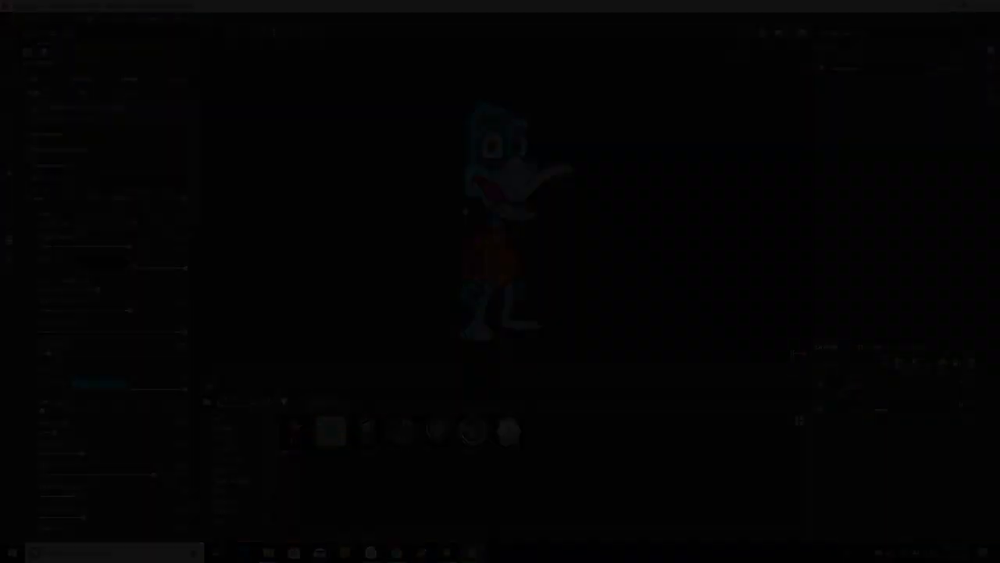